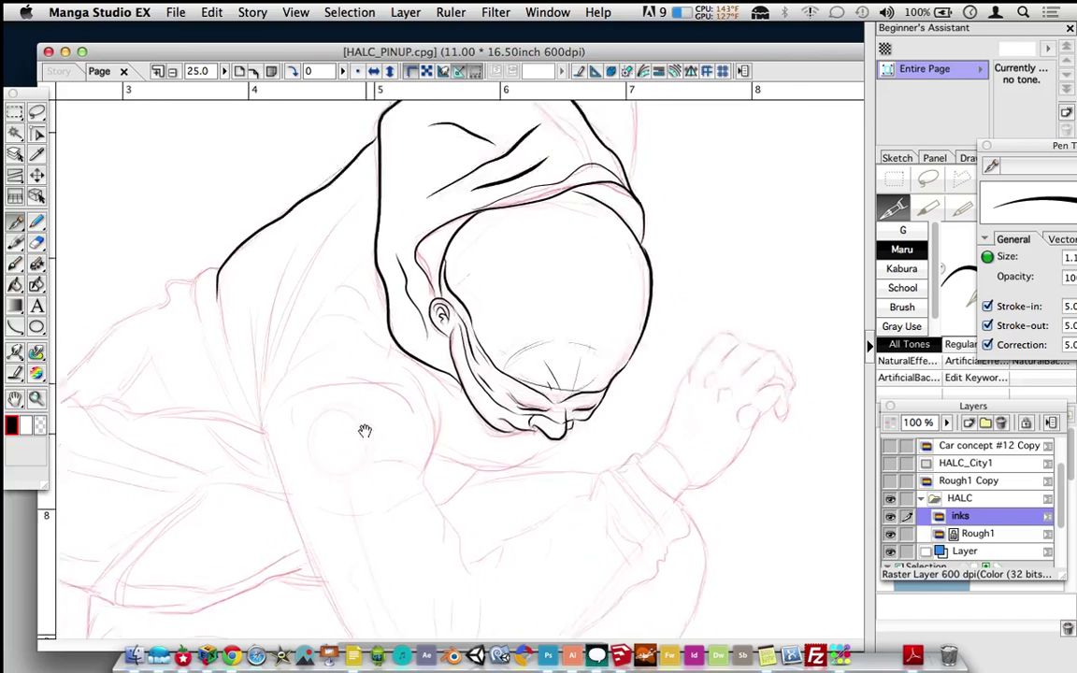
# - Ink the bent arm's inner contour on the inks layer with the Maru pen, from the shoulder's front through the elbow crook to the wrist
pyautogui.moveTo(412, 343)
pyautogui.mouseDown()
pyautogui.moveTo(426, 297)
pyautogui.moveTo(392, 264)
pyautogui.mouseUp()
pyautogui.scroll(-2, 392, 390)
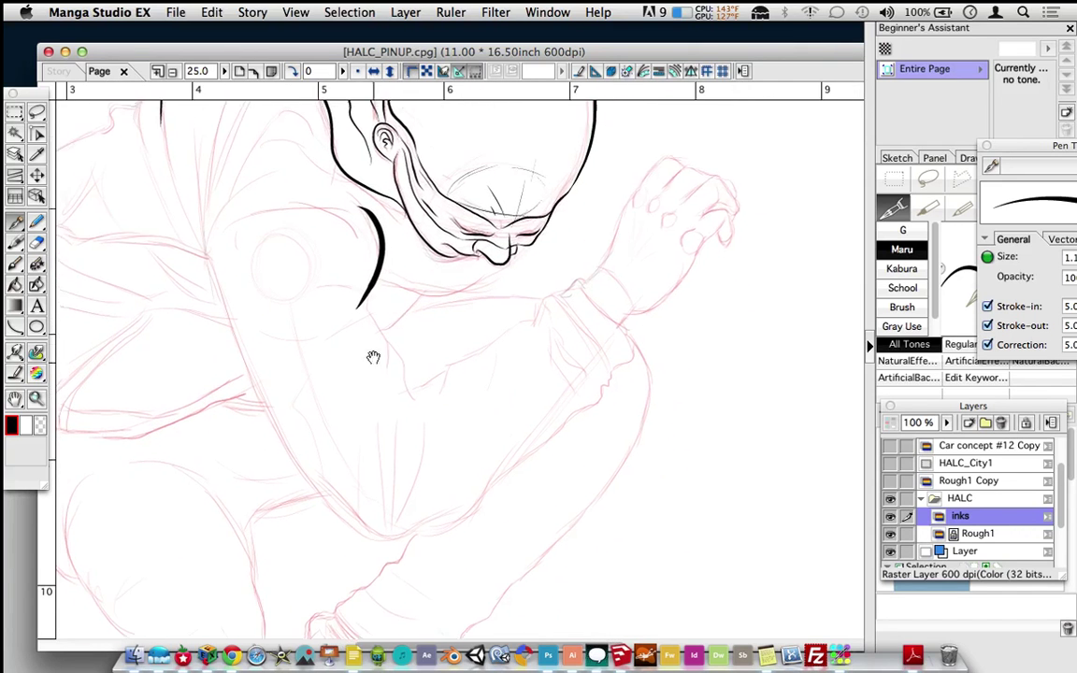
pyautogui.moveTo(360, 299)
pyautogui.mouseDown()
pyautogui.moveTo(399, 335)
pyautogui.moveTo(413, 406)
pyautogui.mouseUp()
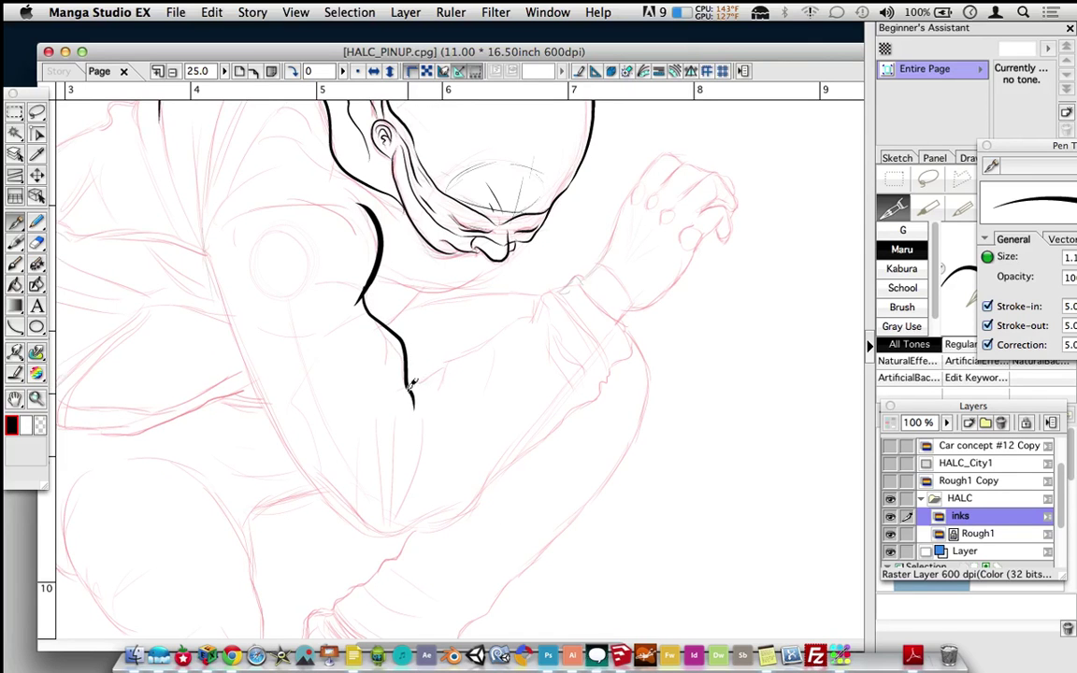
pyautogui.moveTo(435, 365); pyautogui.dragTo(461, 367)
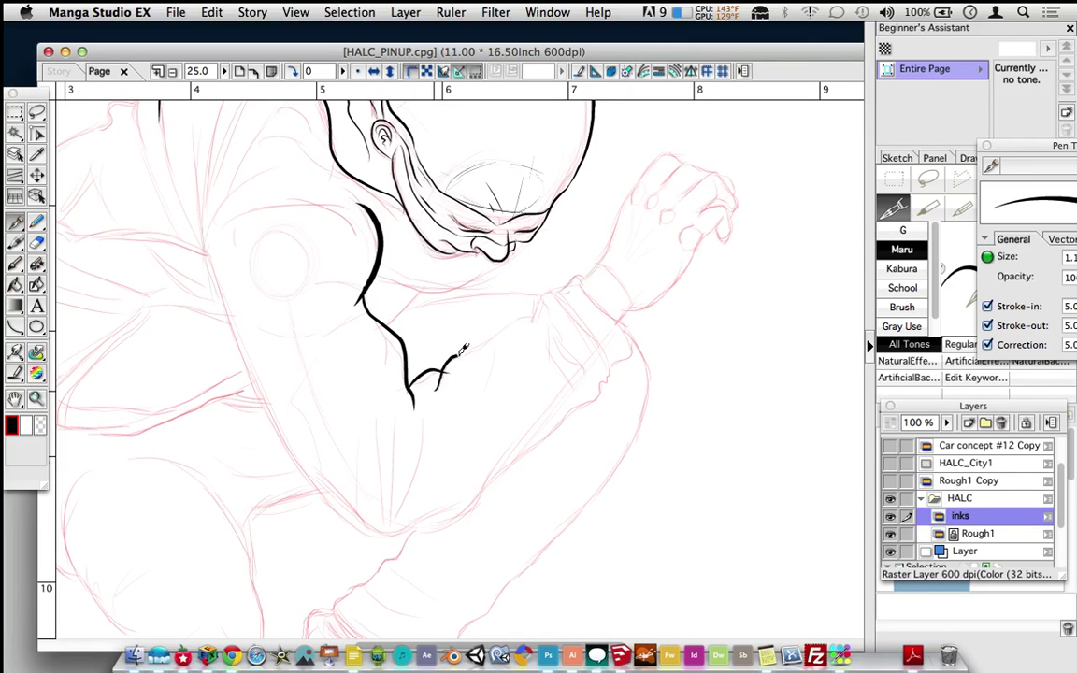
pyautogui.moveTo(498, 328); pyautogui.dragTo(535, 317)
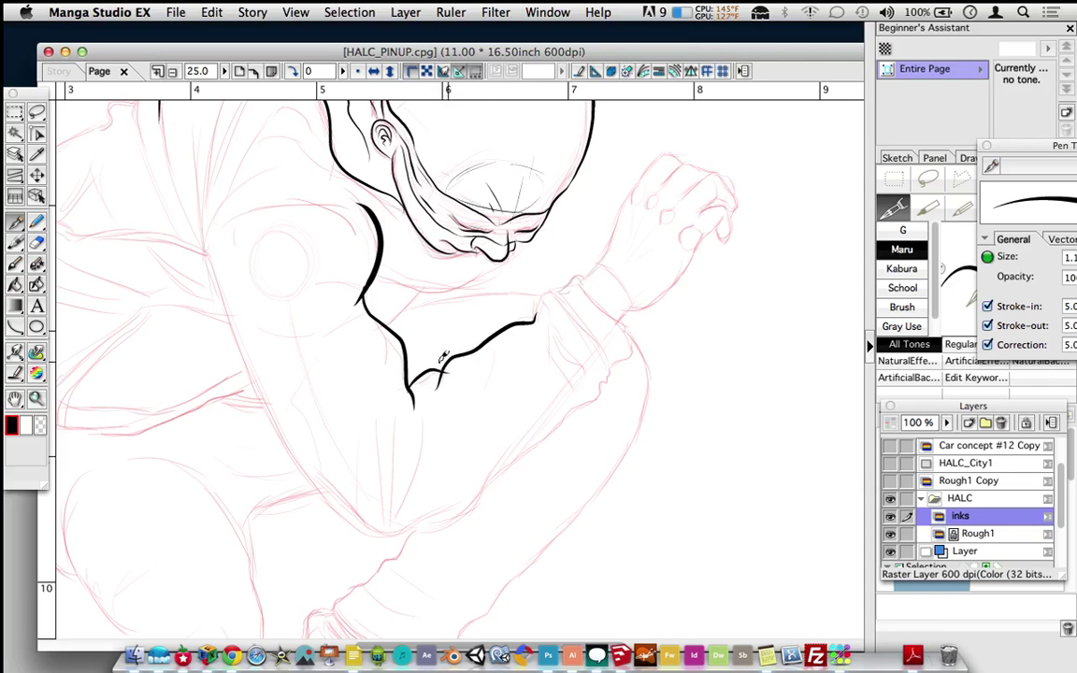
# - Ink the bent arm's outer contour from the upper arm around the elbow and along the forearm, finishing with the sleeve cuff's edge
pyautogui.moveTo(215, 252)
pyautogui.mouseDown()
pyautogui.moveTo(264, 390)
pyautogui.moveTo(371, 530)
pyautogui.mouseUp()
pyautogui.scroll(-4, 434, 433)
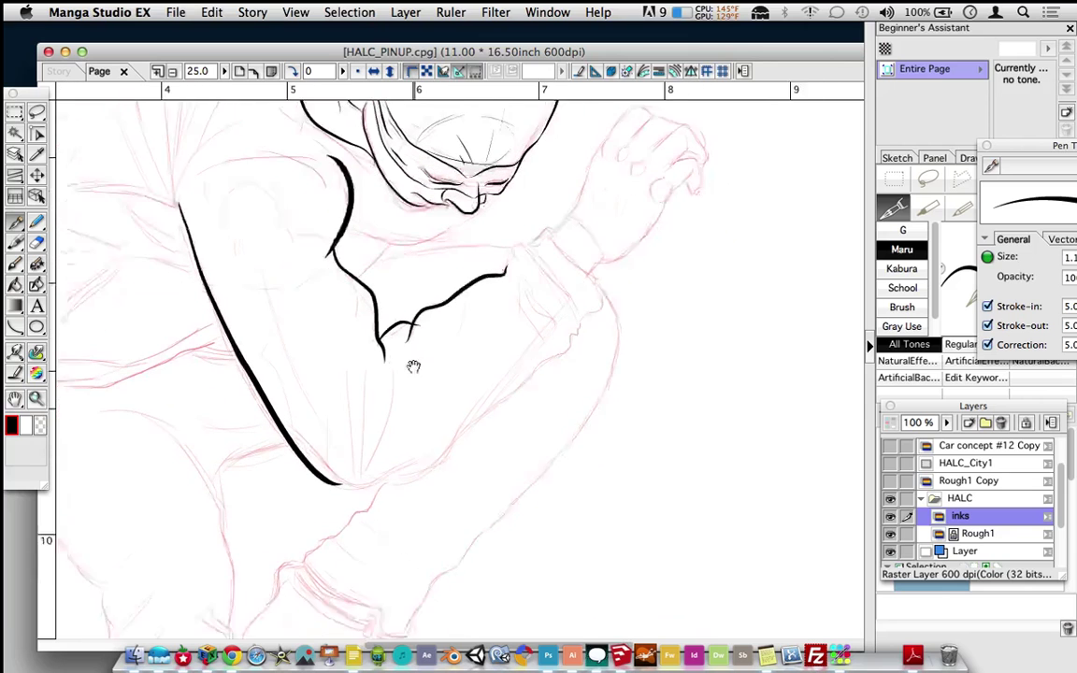
pyautogui.moveTo(288, 392)
pyautogui.mouseDown()
pyautogui.moveTo(324, 445)
pyautogui.moveTo(355, 452)
pyautogui.moveTo(408, 435)
pyautogui.moveTo(486, 347)
pyautogui.moveTo(548, 320)
pyautogui.moveTo(561, 297)
pyautogui.mouseUp()
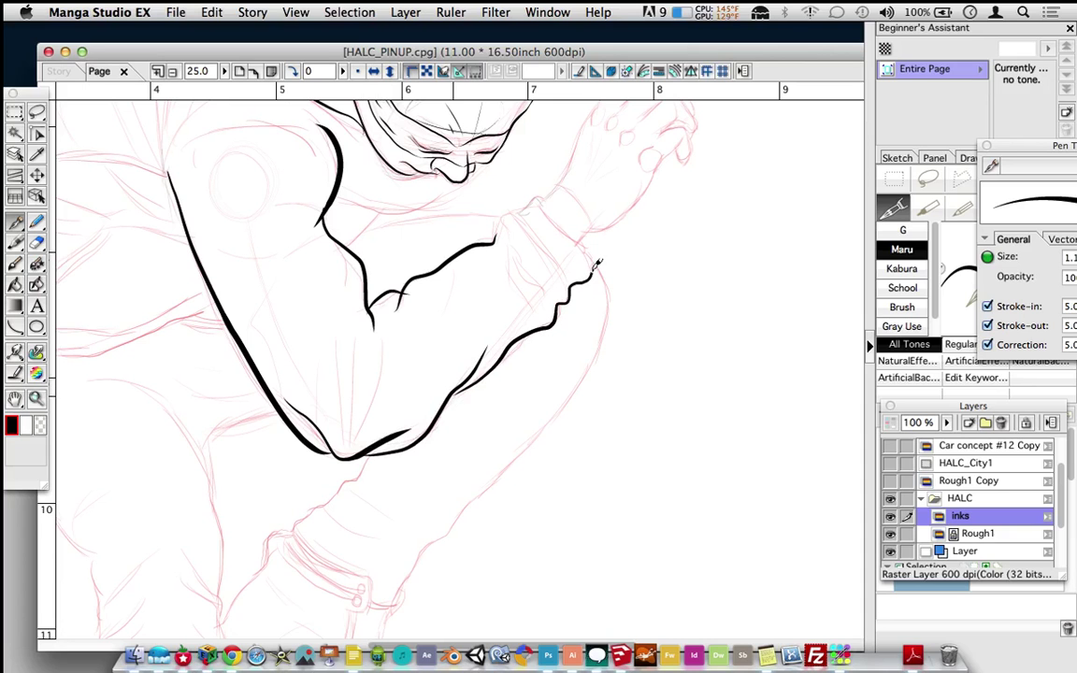
pyautogui.moveTo(566, 221)
pyautogui.mouseDown()
pyautogui.moveTo(550, 199)
pyautogui.moveTo(520, 214)
pyautogui.mouseUp()
pyautogui.moveTo(499, 347); pyautogui.dragTo(467, 391)
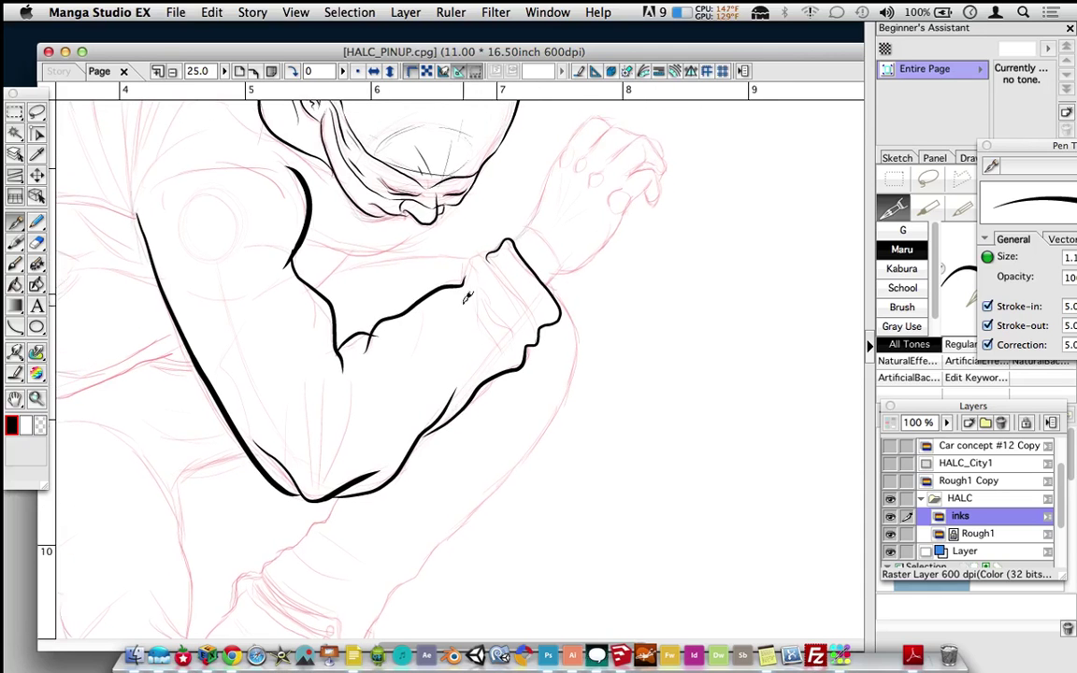
# - Ink the fabric folds at the bent arm's cuff and elbow, and the curved line across the top of the shoulder
pyautogui.moveTo(468, 263); pyautogui.dragTo(486, 323)
pyautogui.moveTo(342, 373)
pyautogui.mouseDown()
pyautogui.moveTo(323, 456)
pyautogui.moveTo(316, 388)
pyautogui.mouseUp()
pyautogui.moveTo(304, 454); pyautogui.dragTo(297, 393)
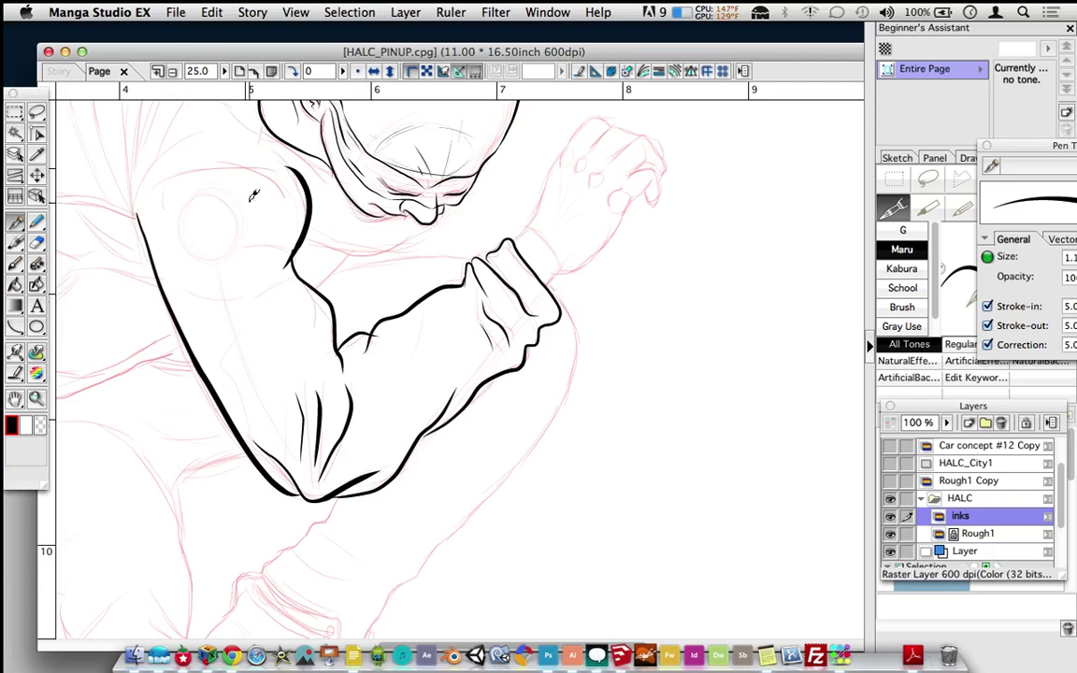
pyautogui.moveTo(167, 182); pyautogui.dragTo(277, 187)
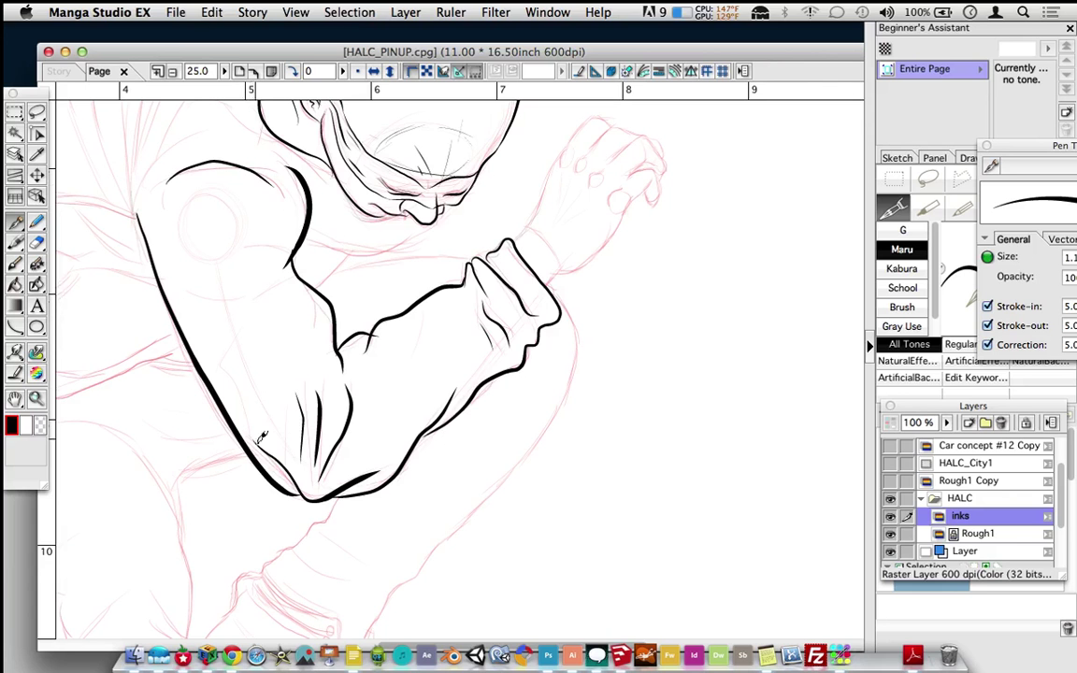
# - Ink the chest contour beneath the face and the short thigh line starting behind the bent arm
pyautogui.moveTo(399, 327); pyautogui.dragTo(456, 411)
pyautogui.moveTo(434, 320); pyautogui.dragTo(474, 400)
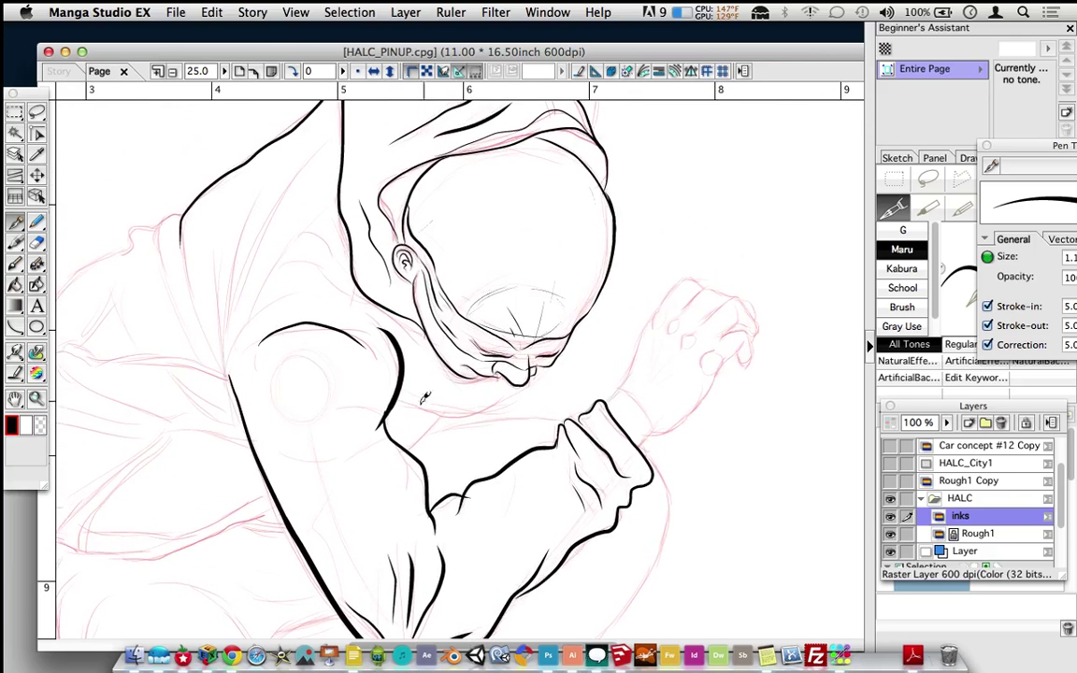
pyautogui.moveTo(390, 405); pyautogui.dragTo(512, 396)
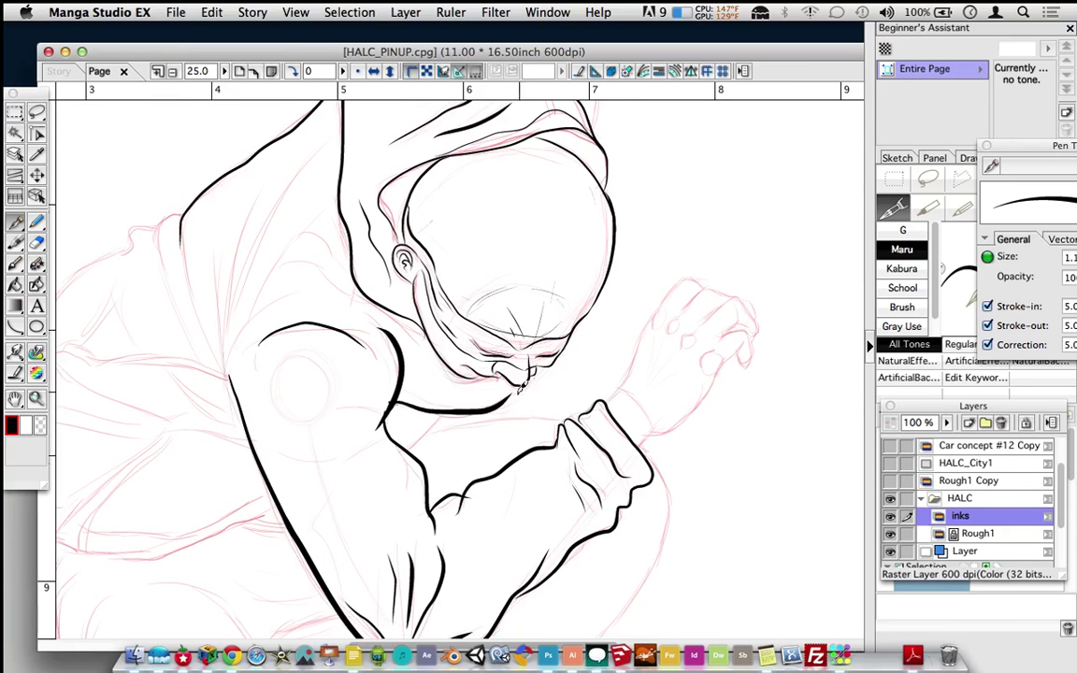
pyautogui.moveTo(540, 343); pyautogui.dragTo(547, 272)
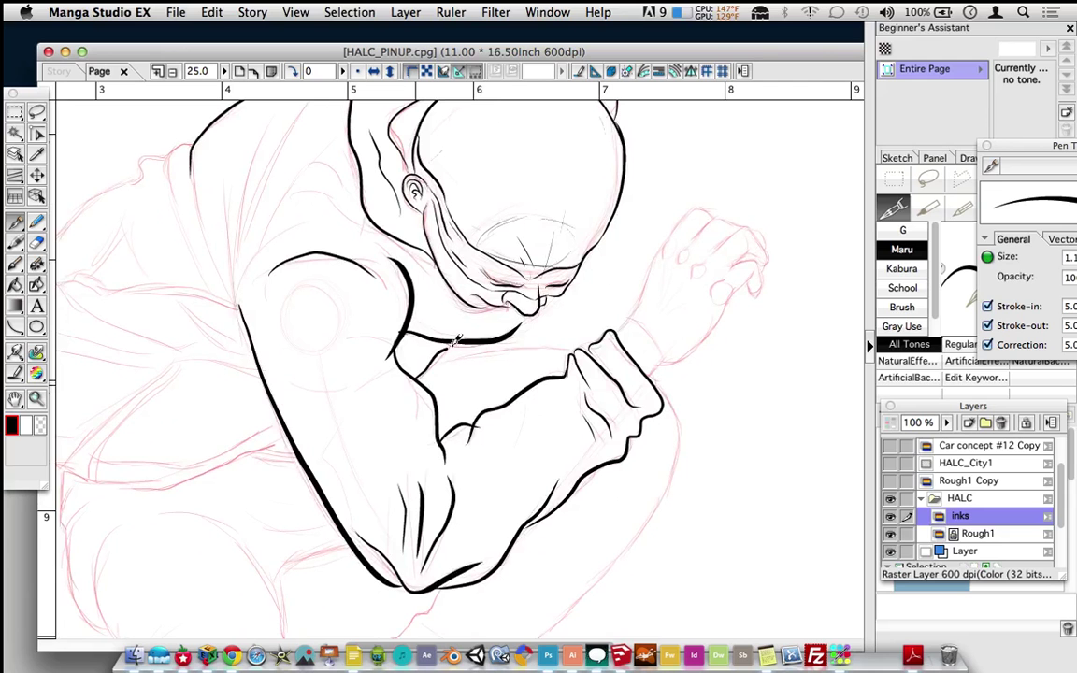
# - Ink the jacket's back outline from the rear hem corner up to the shoulder, including the bunched fold
pyautogui.moveTo(477, 241); pyautogui.dragTo(758, 274)
pyautogui.moveTo(281, 327)
pyautogui.mouseDown()
pyautogui.moveTo(367, 236)
pyautogui.moveTo(420, 213)
pyautogui.mouseUp()
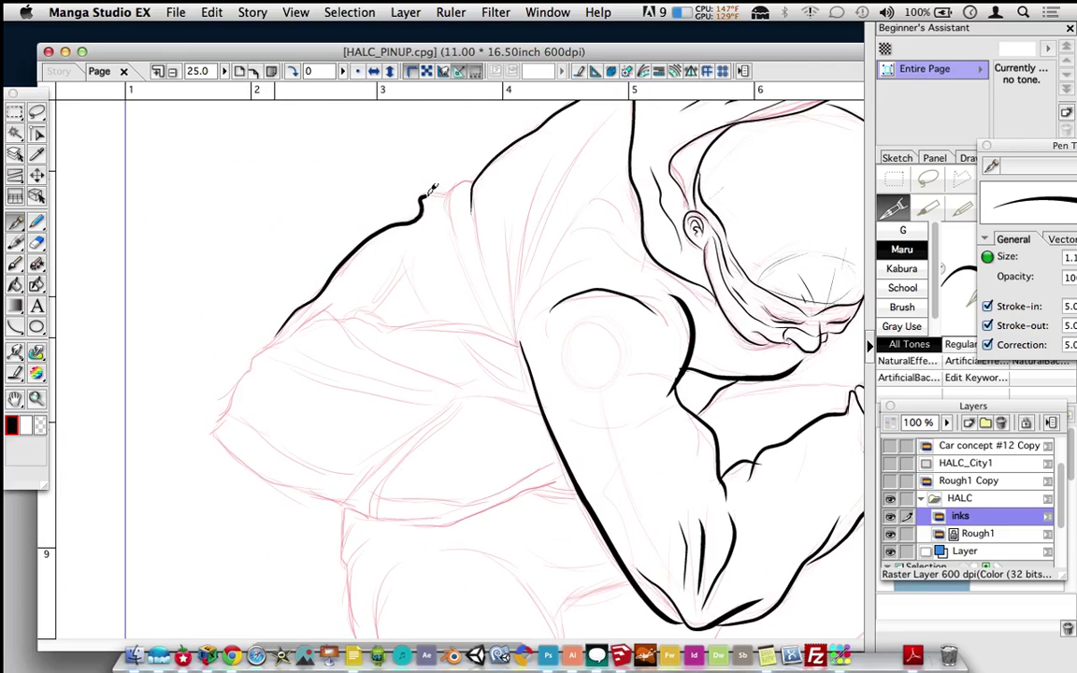
pyautogui.moveTo(456, 188); pyautogui.dragTo(472, 181)
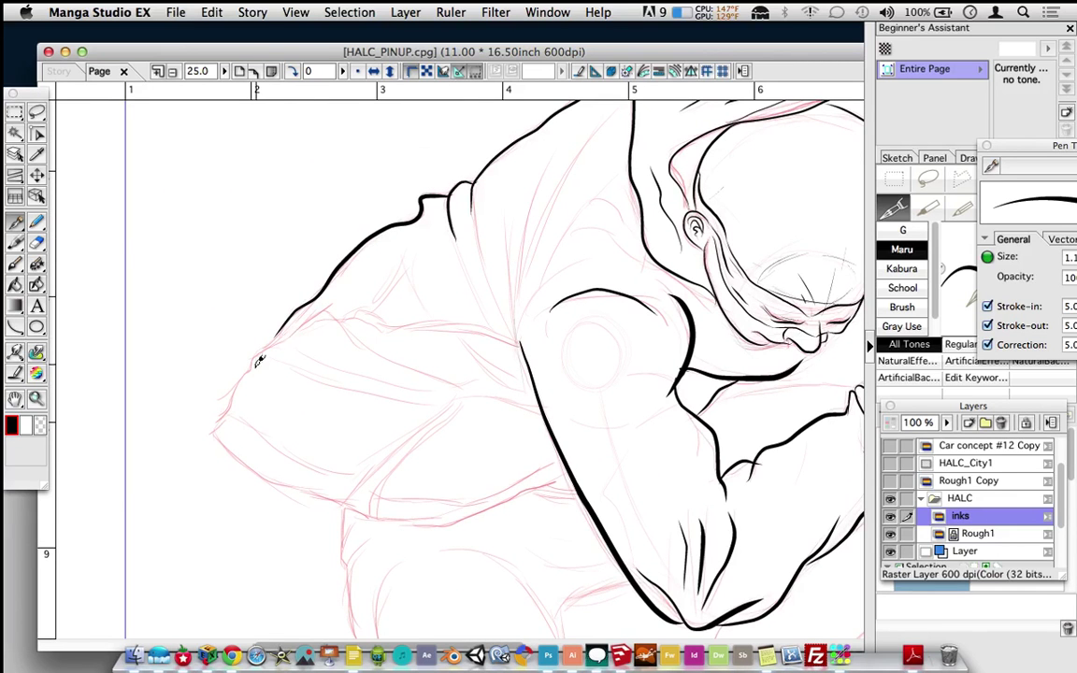
pyautogui.moveTo(209, 432)
pyautogui.mouseDown()
pyautogui.moveTo(251, 350)
pyautogui.moveTo(285, 326)
pyautogui.mouseUp()
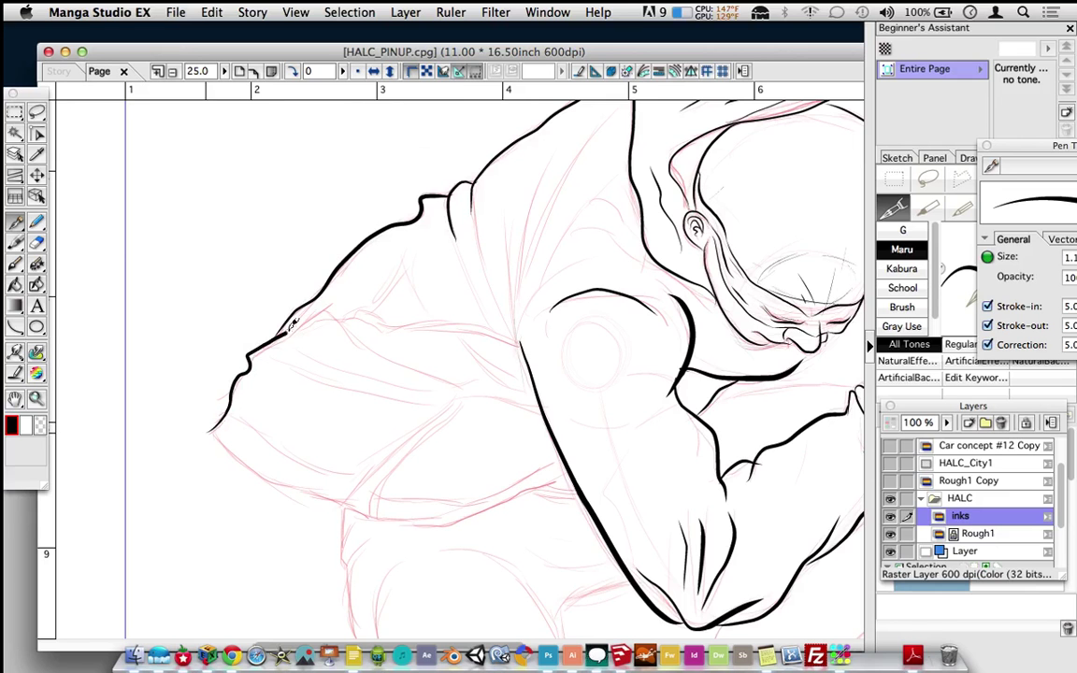
# - Ink the jacket's lower hem from its rear corner to the bent arm, and the hip outline below it
pyautogui.scroll(-5, 324, 332)
pyautogui.hscroll(4, 324, 332)
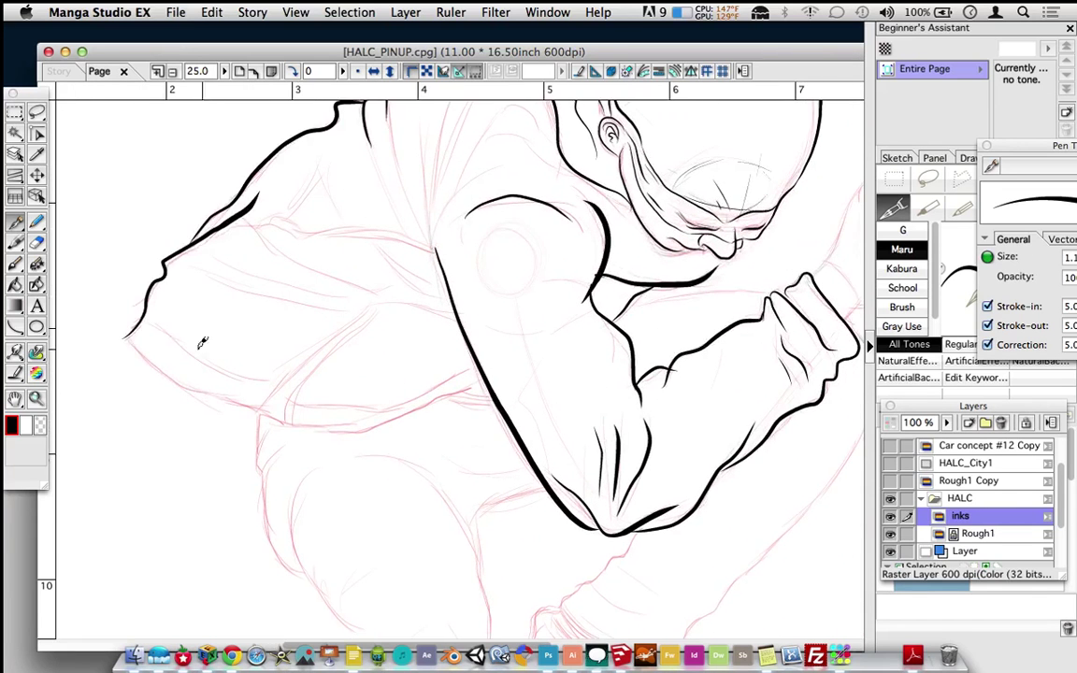
pyautogui.moveTo(128, 332)
pyautogui.mouseDown()
pyautogui.moveTo(221, 399)
pyautogui.moveTo(262, 396)
pyautogui.moveTo(298, 420)
pyautogui.moveTo(367, 406)
pyautogui.moveTo(307, 423)
pyautogui.moveTo(403, 420)
pyautogui.moveTo(471, 387)
pyautogui.mouseUp()
pyautogui.moveTo(257, 459)
pyautogui.mouseDown()
pyautogui.moveTo(273, 540)
pyautogui.moveTo(310, 573)
pyautogui.mouseUp()
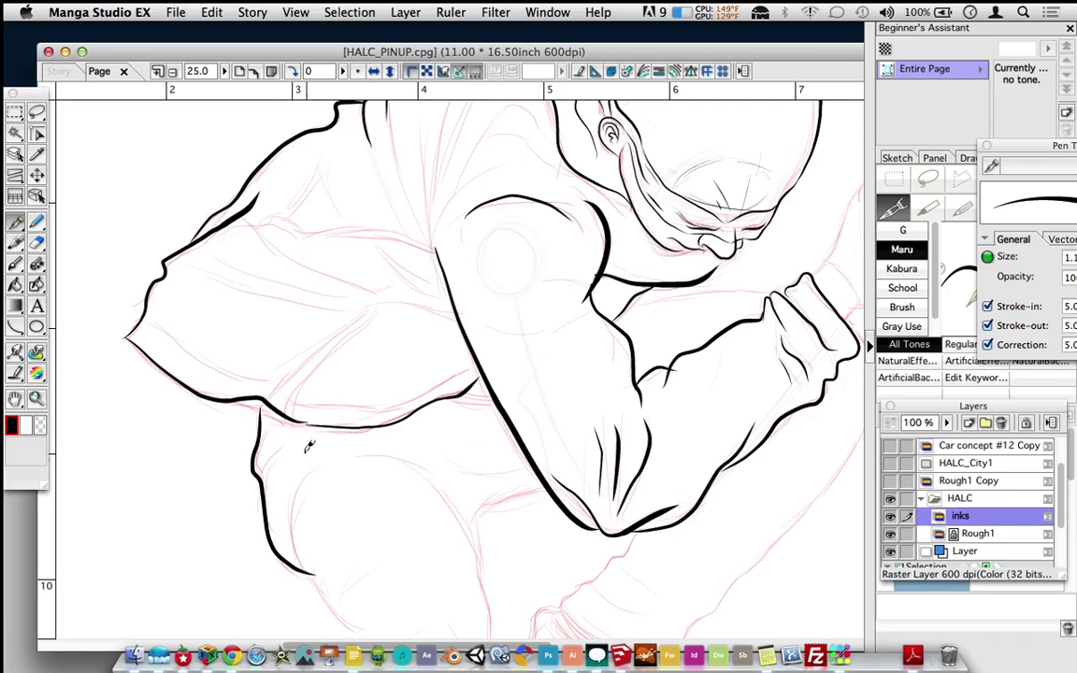
# - Ink the raised arm's thumb-side sleeve edge, the cuff opening at the wrist, and the first fold below it
pyautogui.moveTo(342, 283); pyautogui.dragTo(346, 470)
pyautogui.moveTo(389, 435); pyautogui.dragTo(349, 463)
pyautogui.moveTo(416, 356); pyautogui.dragTo(323, 529)
pyautogui.moveTo(361, 413); pyautogui.dragTo(323, 582)
pyautogui.moveTo(420, 368); pyautogui.dragTo(425, 323)
pyautogui.moveTo(419, 267)
pyautogui.mouseDown()
pyautogui.moveTo(454, 241)
pyautogui.moveTo(425, 253)
pyautogui.moveTo(423, 221)
pyautogui.moveTo(490, 218)
pyautogui.mouseUp()
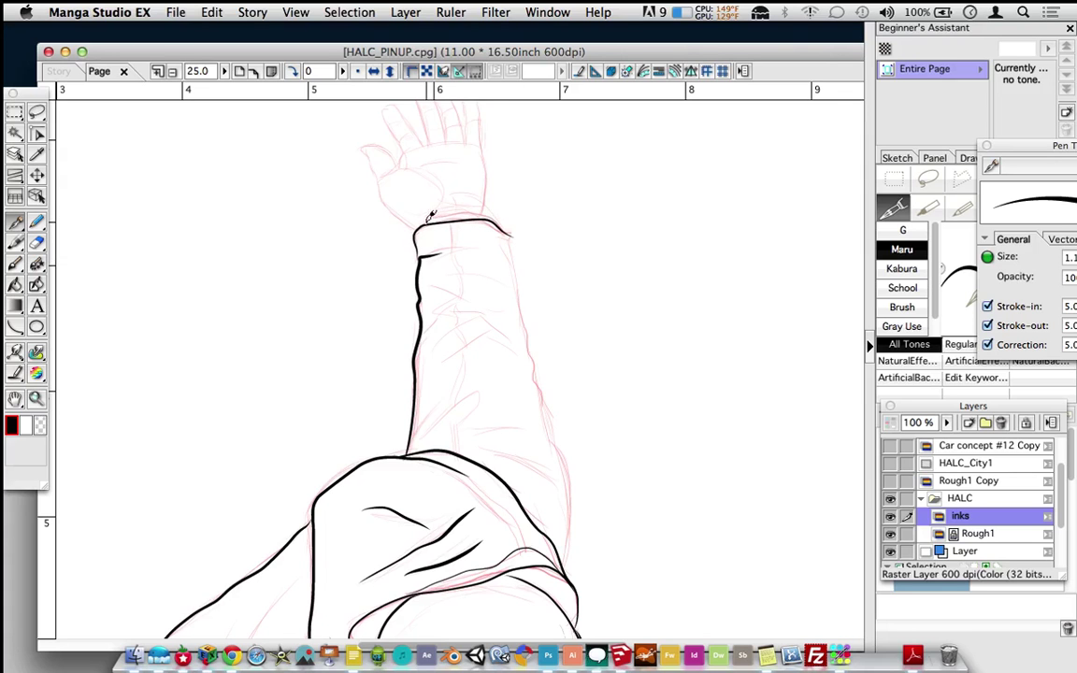
pyautogui.moveTo(499, 220); pyautogui.dragTo(510, 234)
pyautogui.moveTo(419, 254); pyautogui.dragTo(488, 269)
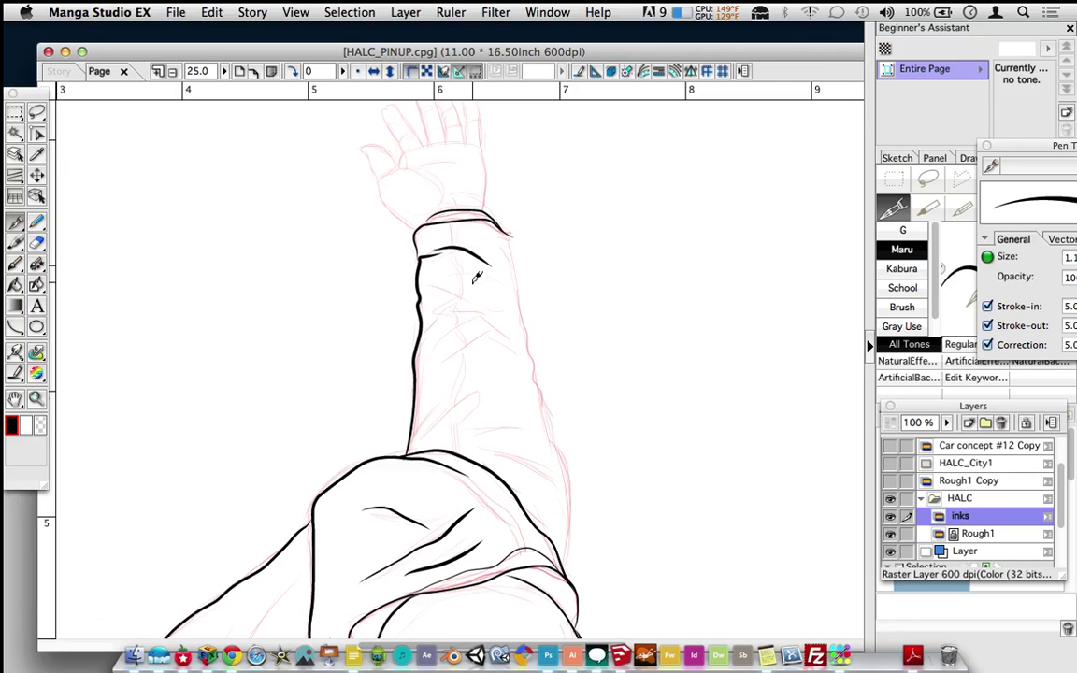
# - Ink the raised sleeve's opposite edge down from the cuff and the wrinkles across the forearm
pyautogui.moveTo(548, 393); pyautogui.dragTo(491, 400)
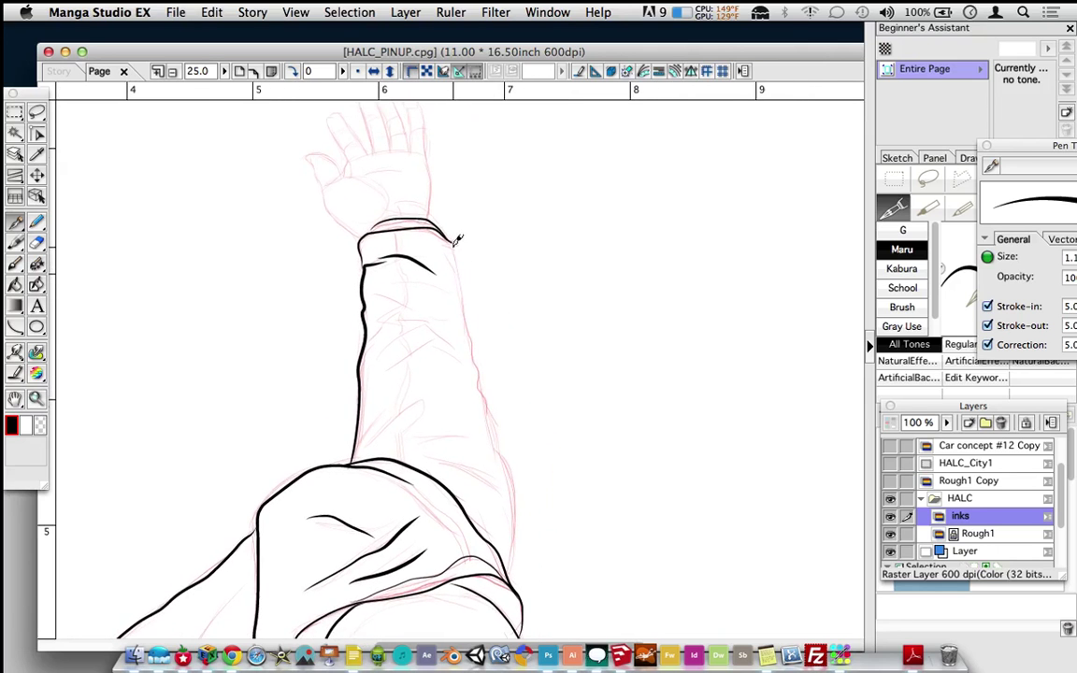
pyautogui.moveTo(473, 341); pyautogui.dragTo(492, 435)
pyautogui.moveTo(385, 282); pyautogui.dragTo(463, 307)
pyautogui.moveTo(376, 297); pyautogui.dragTo(428, 309)
pyautogui.moveTo(369, 342)
pyautogui.mouseDown()
pyautogui.moveTo(405, 321)
pyautogui.moveTo(394, 336)
pyautogui.moveTo(426, 323)
pyautogui.moveTo(458, 342)
pyautogui.mouseUp()
pyautogui.moveTo(385, 366); pyautogui.dragTo(432, 345)
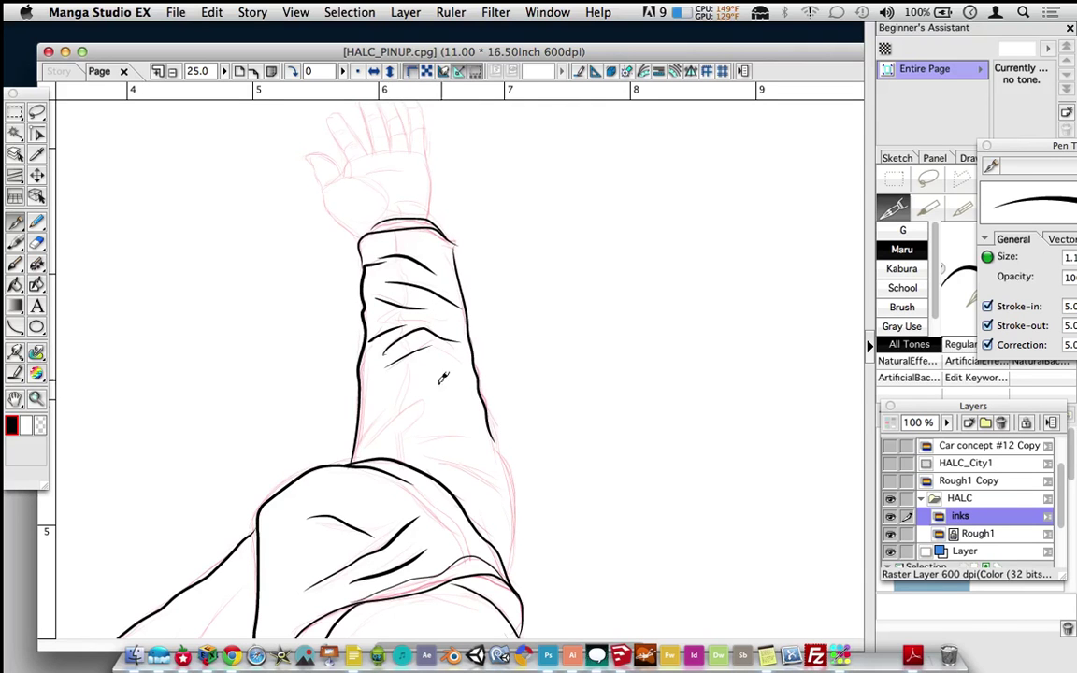
# - Ink the folds at the base of the raised sleeve and continue its outer edge down to the hood
pyautogui.moveTo(354, 454)
pyautogui.mouseDown()
pyautogui.moveTo(425, 392)
pyautogui.moveTo(414, 424)
pyautogui.moveTo(463, 428)
pyautogui.moveTo(493, 452)
pyautogui.mouseUp()
pyautogui.moveTo(428, 458); pyautogui.dragTo(483, 486)
pyautogui.moveTo(516, 394)
pyautogui.mouseDown()
pyautogui.moveTo(488, 363)
pyautogui.moveTo(452, 272)
pyautogui.mouseUp()
pyautogui.moveTo(420, 313)
pyautogui.mouseDown()
pyautogui.moveTo(458, 369)
pyautogui.moveTo(458, 411)
pyautogui.moveTo(443, 435)
pyautogui.mouseUp()
pyautogui.moveTo(473, 310)
pyautogui.mouseDown()
pyautogui.moveTo(483, 401)
pyautogui.moveTo(495, 394)
pyautogui.moveTo(492, 358)
pyautogui.mouseUp()
# - Ink the torso folds between the hood and the bent arm's shoulder, extending the line above the upper arm
pyautogui.scroll(-5, 492, 358)
pyautogui.scroll(-2, 507, 384)
pyautogui.scroll(2, 500, 411)
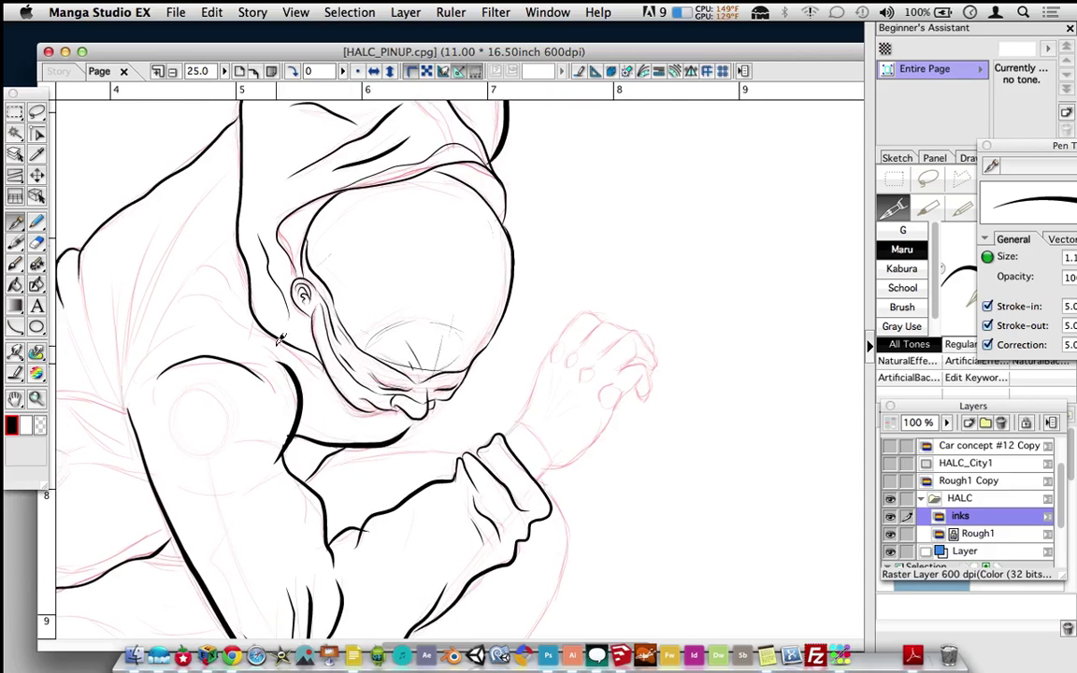
pyautogui.hscroll(-3, 299, 327)
pyautogui.scroll(-1, 318, 317)
pyautogui.moveTo(335, 308); pyautogui.dragTo(359, 315)
pyautogui.moveTo(236, 393); pyautogui.dragTo(248, 265)
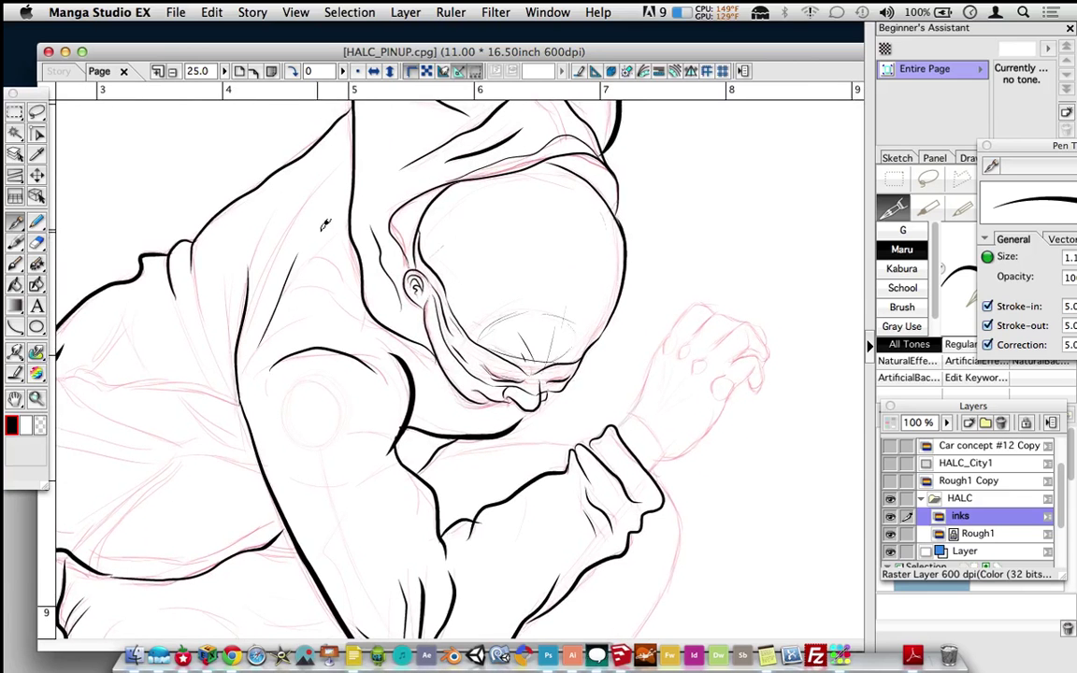
# - Ink the standing leg's rear outline from below the hip to the knee, and a crease inside the upper thigh
pyautogui.scroll(-3, 356, 363)
pyautogui.scroll(-10, 356, 364)
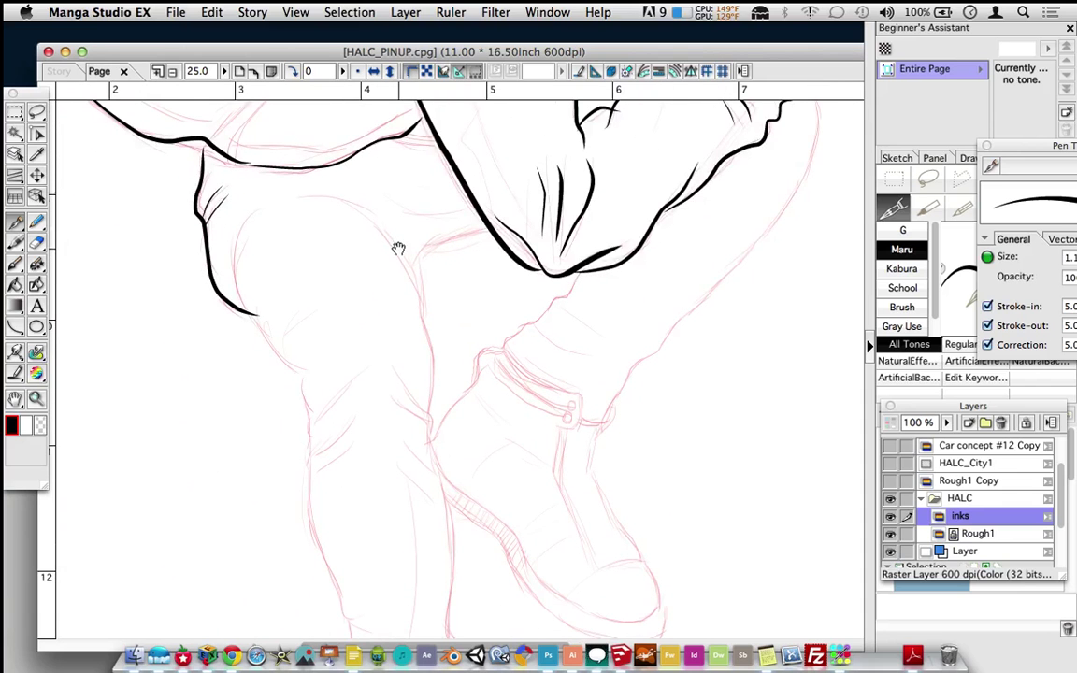
pyautogui.moveTo(252, 325)
pyautogui.mouseDown()
pyautogui.moveTo(293, 367)
pyautogui.moveTo(309, 410)
pyautogui.mouseUp()
pyautogui.moveTo(239, 299); pyautogui.dragTo(230, 232)
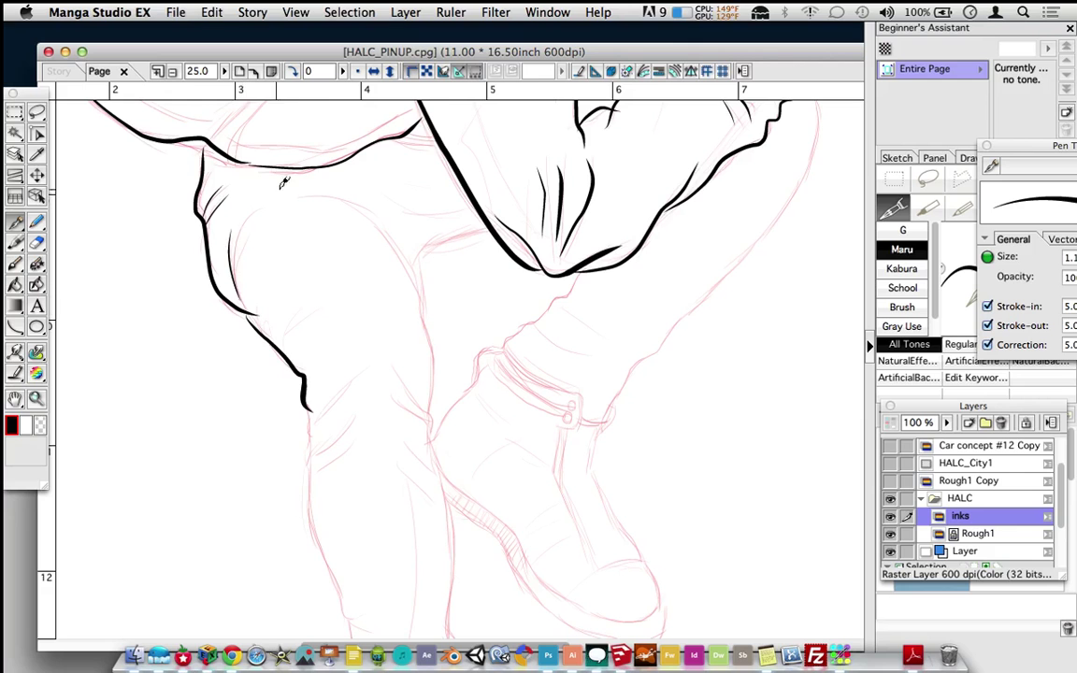
# - Ink the standing leg's outer edge from the knee down to the ankle and around the bunched trouser cuff
pyautogui.scroll(-5, 404, 462)
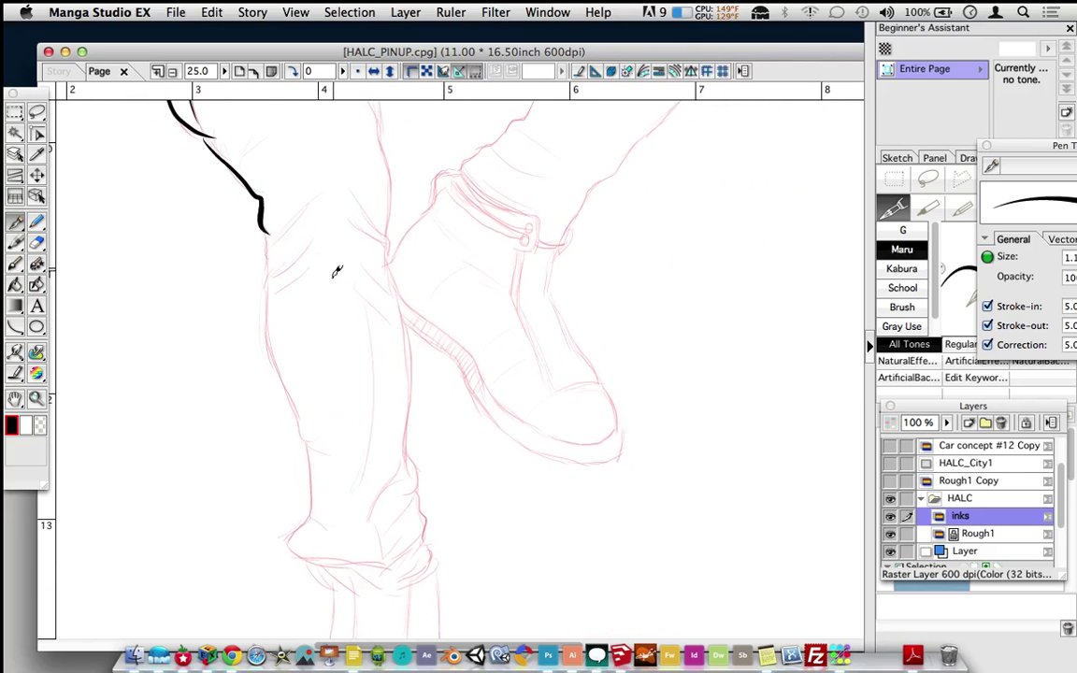
pyautogui.moveTo(269, 288)
pyautogui.mouseDown()
pyautogui.moveTo(276, 359)
pyautogui.moveTo(322, 454)
pyautogui.mouseUp()
pyautogui.scroll(-3, 386, 433)
pyautogui.moveTo(285, 324)
pyautogui.mouseDown()
pyautogui.moveTo(286, 400)
pyautogui.moveTo(265, 432)
pyautogui.moveTo(356, 470)
pyautogui.moveTo(414, 439)
pyautogui.mouseUp()
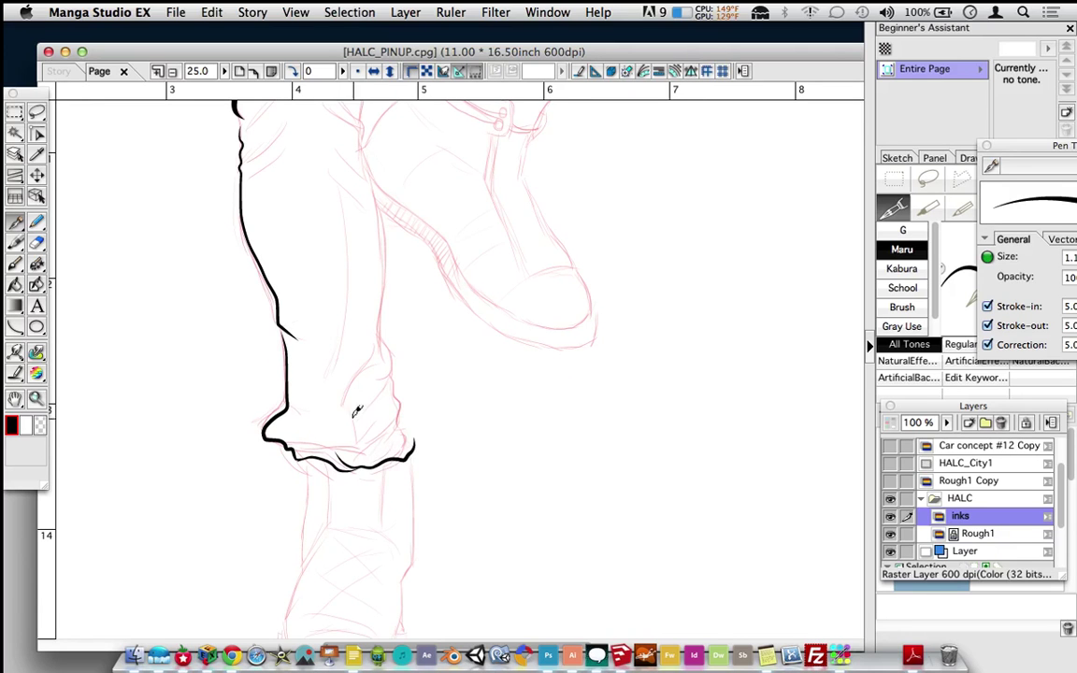
# - Ink the standing leg's other edge from the knee to the cuff, and add the cuff and knee wrinkles
pyautogui.scroll(3, 383, 373)
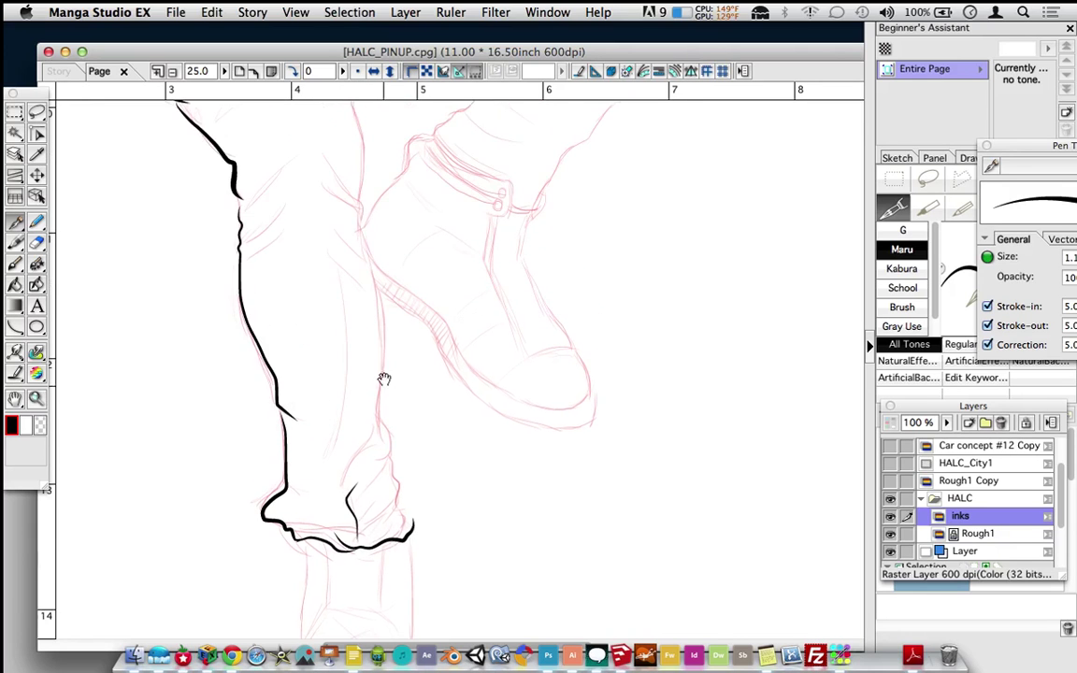
pyautogui.moveTo(361, 219)
pyautogui.mouseDown()
pyautogui.moveTo(392, 311)
pyautogui.moveTo(381, 428)
pyautogui.mouseUp()
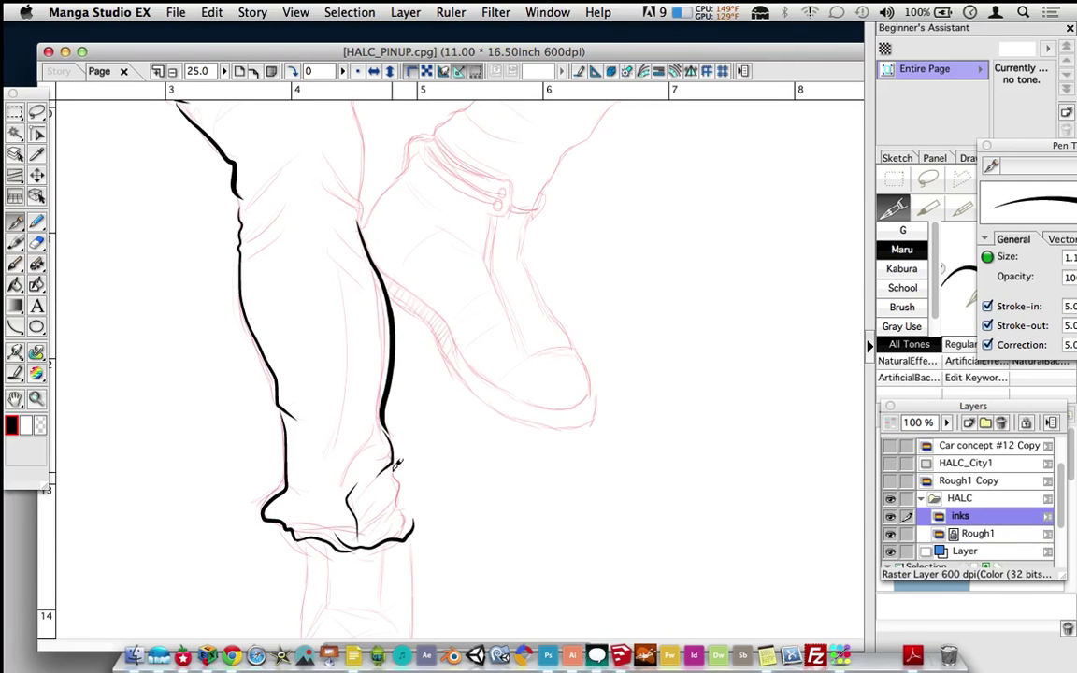
pyautogui.moveTo(397, 505); pyautogui.dragTo(409, 525)
pyautogui.moveTo(337, 491); pyautogui.dragTo(379, 424)
pyautogui.moveTo(247, 241)
pyautogui.mouseDown()
pyautogui.moveTo(278, 191)
pyautogui.moveTo(273, 172)
pyautogui.moveTo(352, 203)
pyautogui.mouseUp()
pyautogui.moveTo(320, 249); pyautogui.dragTo(364, 280)
# - Ink the standing leg's inner edge above the knee, the curved thigh contour, and the small creases at the jacket hem
pyautogui.scroll(5, 363, 250)
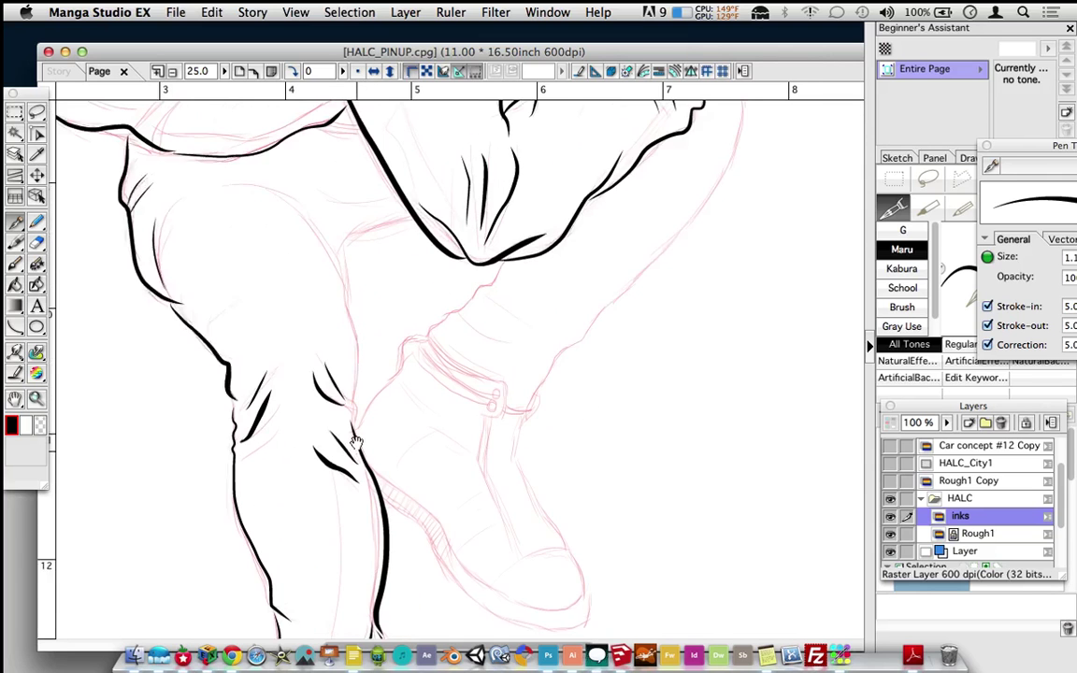
pyautogui.moveTo(358, 441)
pyautogui.mouseDown()
pyautogui.moveTo(341, 301)
pyautogui.moveTo(353, 262)
pyautogui.moveTo(443, 270)
pyautogui.mouseUp()
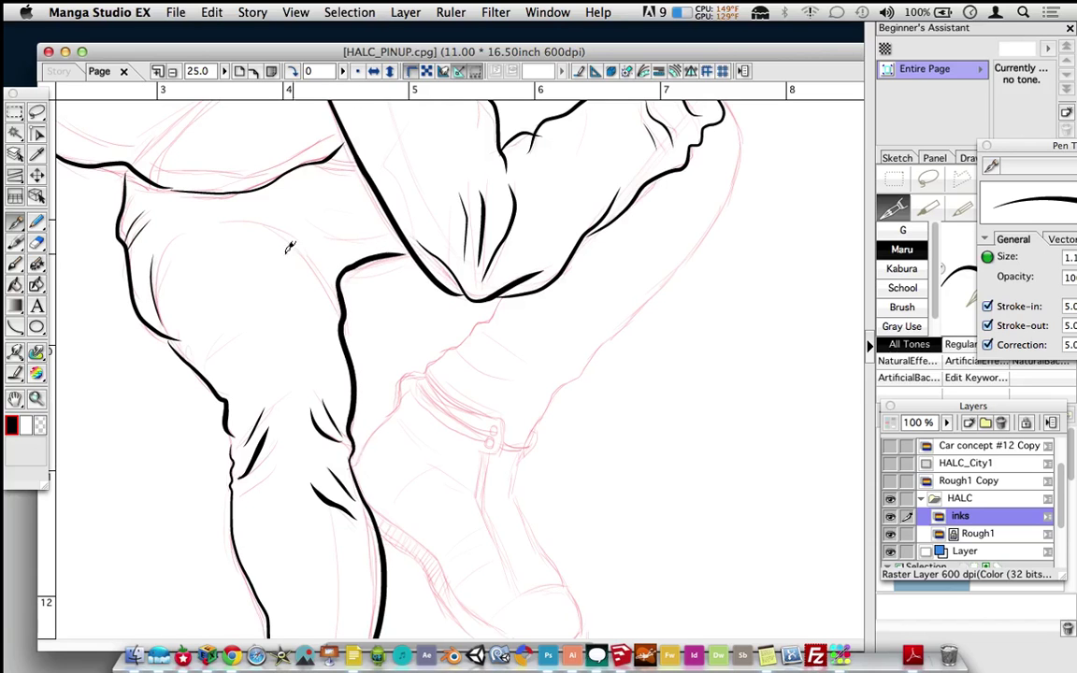
pyautogui.moveTo(217, 225)
pyautogui.mouseDown()
pyautogui.moveTo(278, 231)
pyautogui.moveTo(321, 278)
pyautogui.mouseUp()
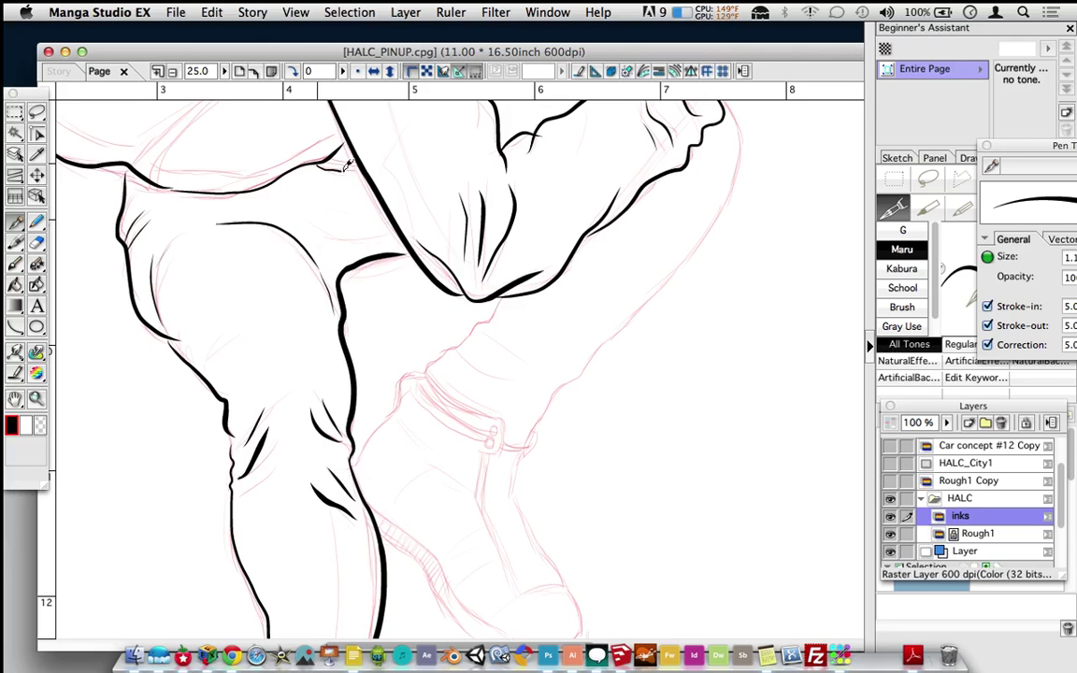
pyautogui.moveTo(329, 160); pyautogui.dragTo(357, 158)
# - Ink the raised leg's upper thigh, rounded knee and both trouser edges down to the boot
pyautogui.press('space')
pyautogui.moveTo(347, 232); pyautogui.dragTo(323, 389)
pyautogui.moveTo(376, 297)
pyautogui.mouseDown()
pyautogui.moveTo(522, 292)
pyautogui.moveTo(578, 315)
pyautogui.mouseUp()
pyautogui.scroll(-5, 559, 370)
pyautogui.moveTo(595, 161)
pyautogui.mouseDown()
pyautogui.moveTo(609, 239)
pyautogui.moveTo(393, 505)
pyautogui.mouseUp()
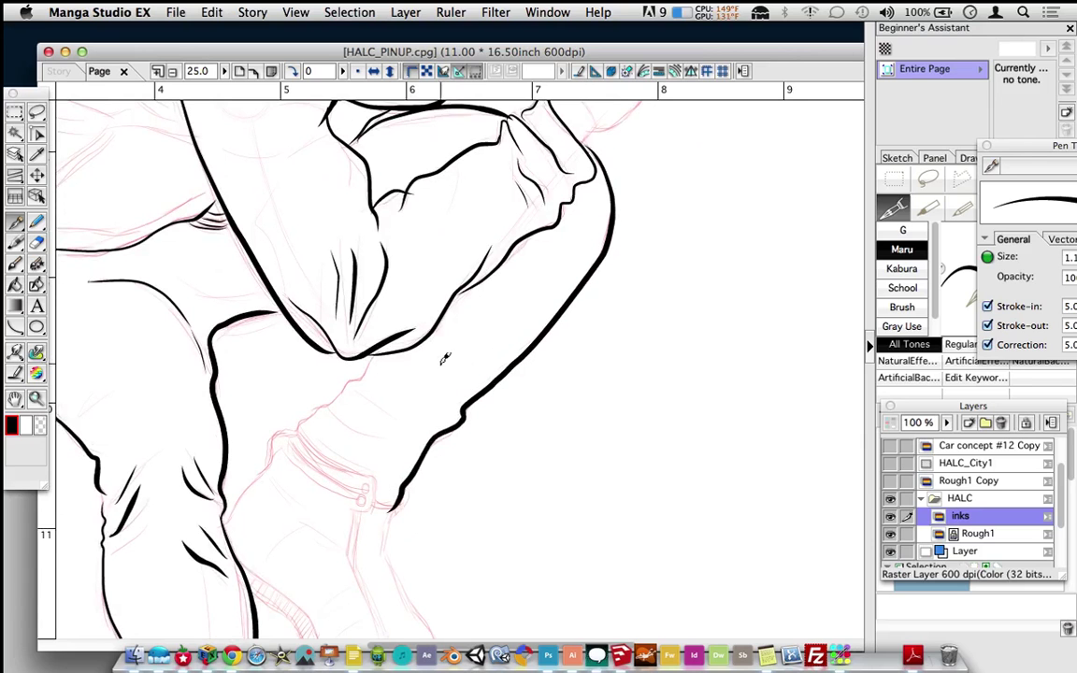
pyautogui.scroll(1, 479, 380)
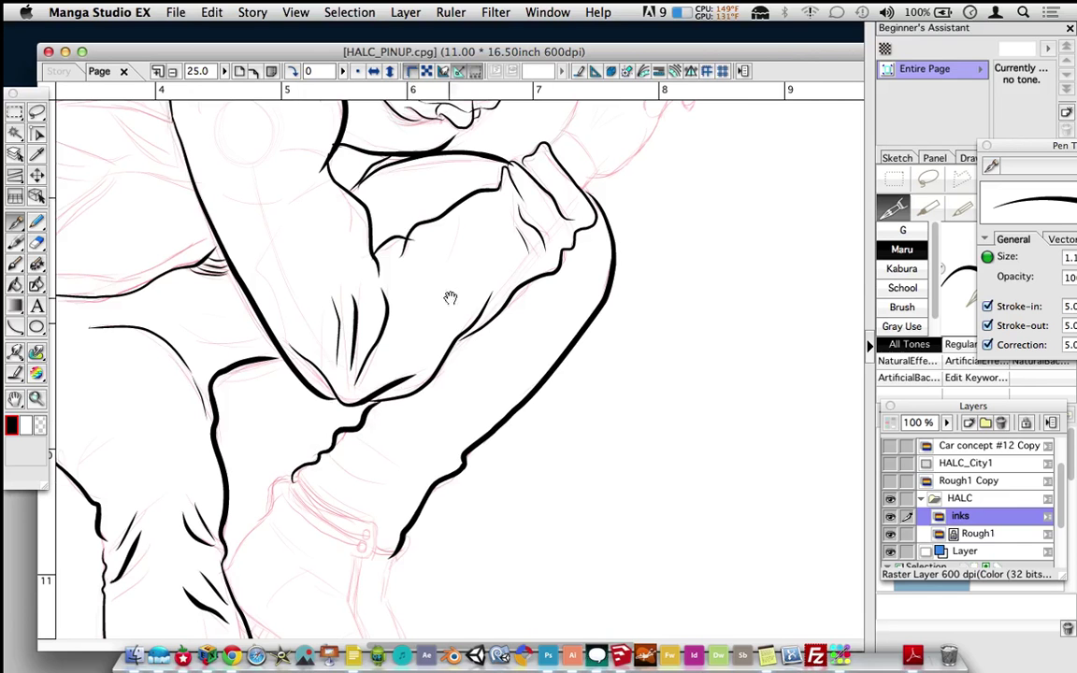
# - Ink a short heavy fold line on the shoulder just below the neck and ear
pyautogui.scroll(5, 512, 413)
pyautogui.moveTo(507, 282); pyautogui.dragTo(514, 459)
pyautogui.moveTo(511, 341); pyautogui.dragTo(494, 520)
pyautogui.moveTo(513, 437); pyautogui.dragTo(509, 227)
pyautogui.moveTo(499, 458); pyautogui.dragTo(508, 235)
pyautogui.moveTo(499, 402); pyautogui.dragTo(523, 498)
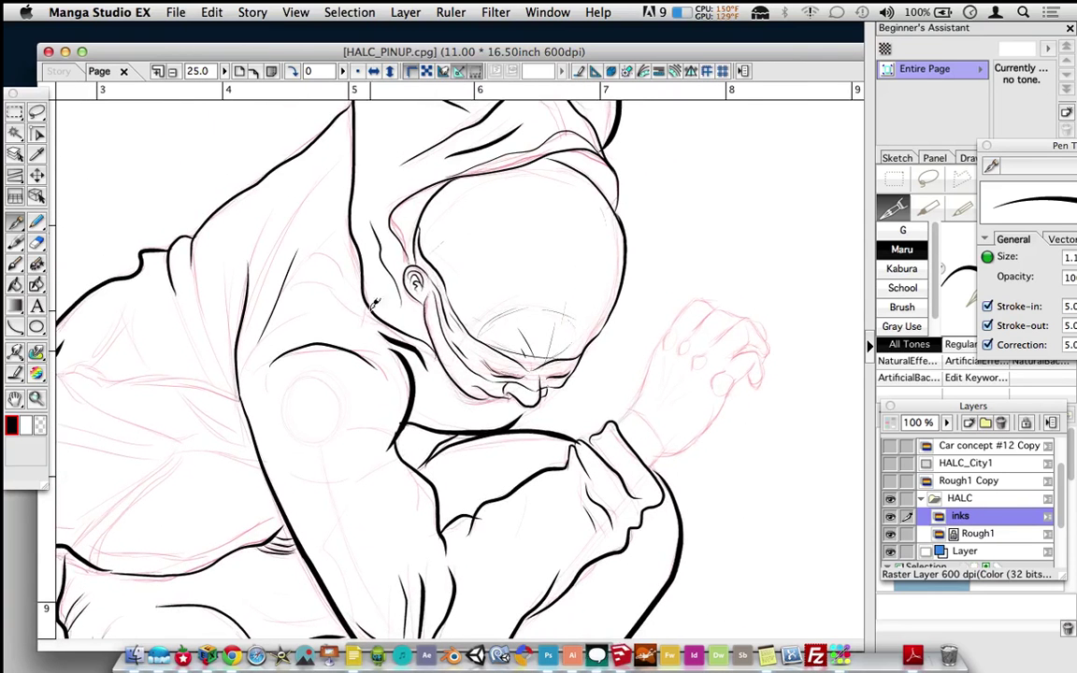
# - Ink a short crease on the near shoulder and long fold lines along the jacket's sleeve seam and upper back
pyautogui.moveTo(313, 253); pyautogui.dragTo(355, 272)
pyautogui.moveTo(226, 289); pyautogui.dragTo(313, 161)
pyautogui.moveTo(248, 261); pyautogui.dragTo(264, 205)
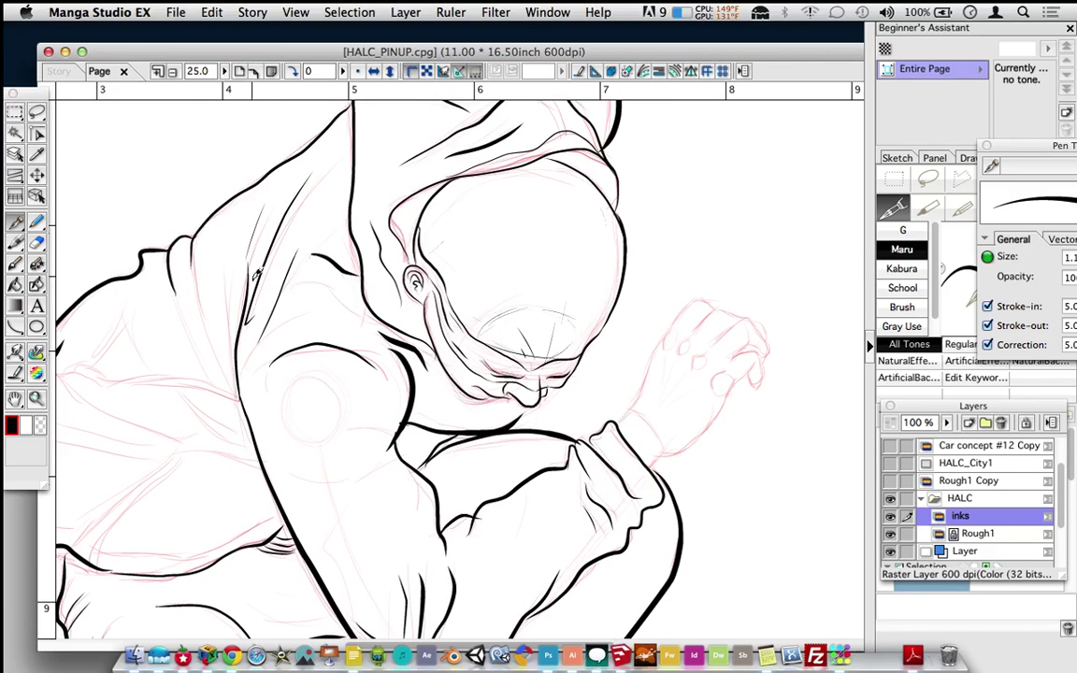
pyautogui.moveTo(228, 271); pyautogui.dragTo(234, 385)
# - Ink the jacket's wavy double waist seam from the back outline across to the upper arm
pyautogui.press('space')
pyautogui.moveTo(351, 375)
pyautogui.mouseDown()
pyautogui.moveTo(349, 300)
pyautogui.moveTo(460, 239)
pyautogui.mouseUp()
pyautogui.moveTo(463, 328); pyautogui.dragTo(467, 334)
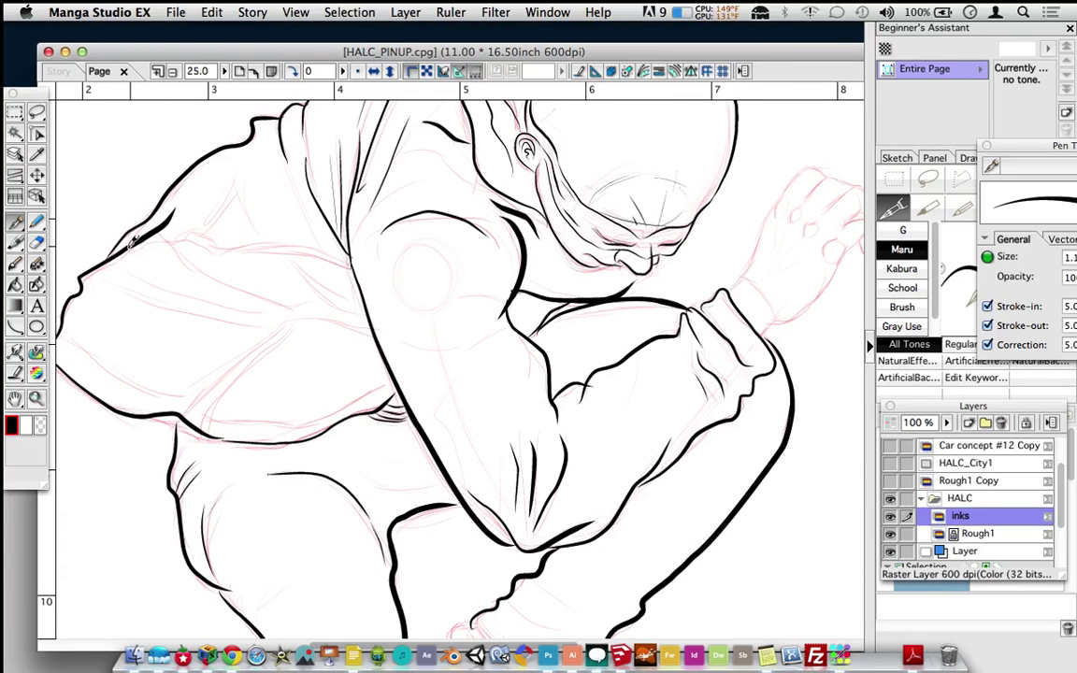
pyautogui.moveTo(209, 235); pyautogui.dragTo(326, 245)
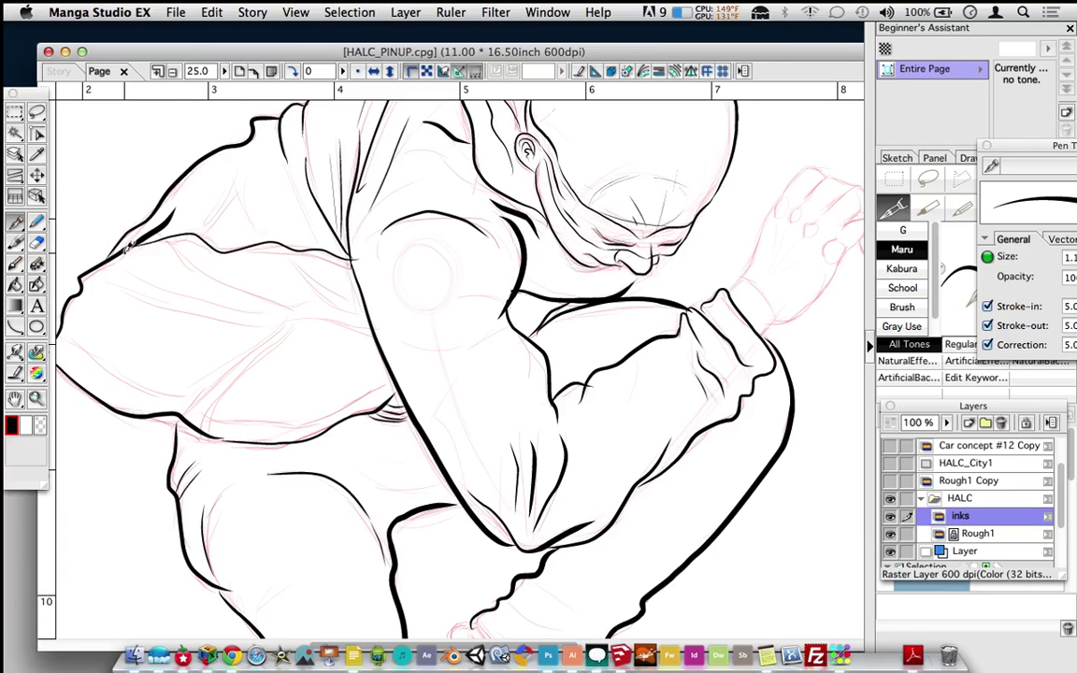
pyautogui.moveTo(192, 234); pyautogui.dragTo(216, 251)
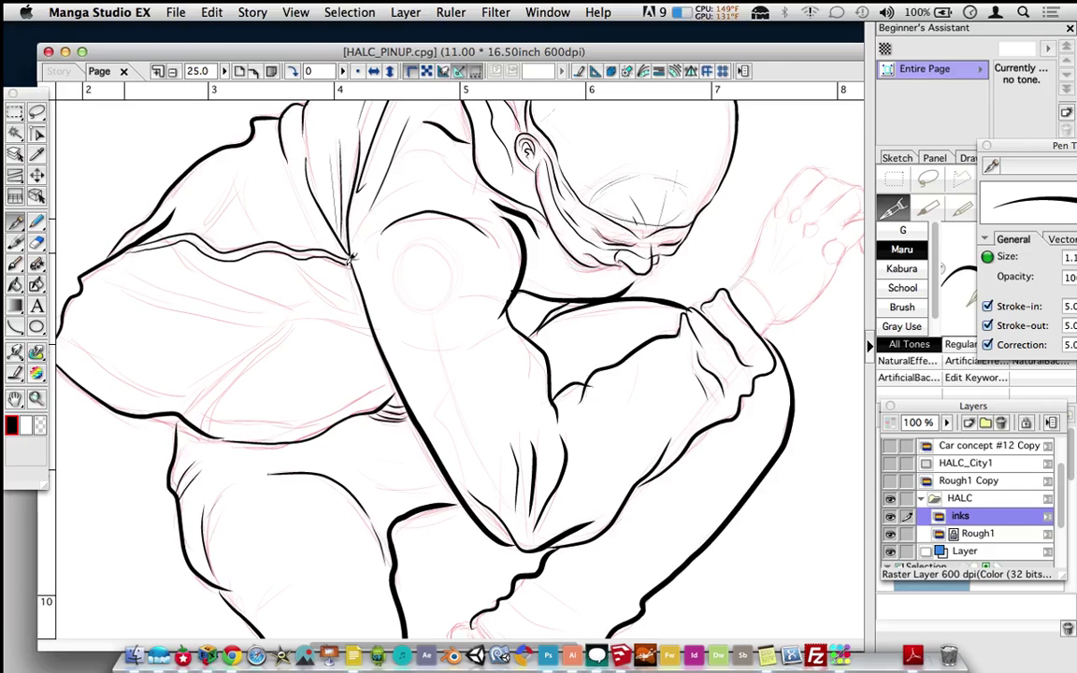
# - Ink the fold creases above the jacket's waist seam and the long drapery folds below it
pyautogui.moveTo(293, 169); pyautogui.dragTo(312, 229)
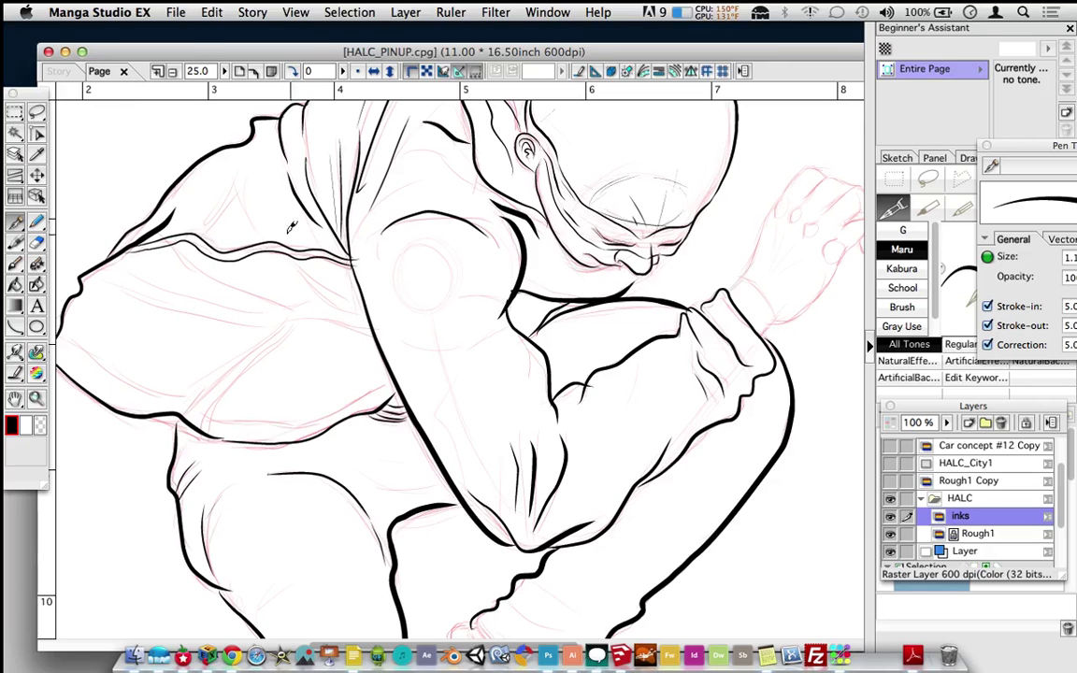
pyautogui.moveTo(238, 204); pyautogui.dragTo(357, 308)
pyautogui.moveTo(304, 275); pyautogui.dragTo(363, 309)
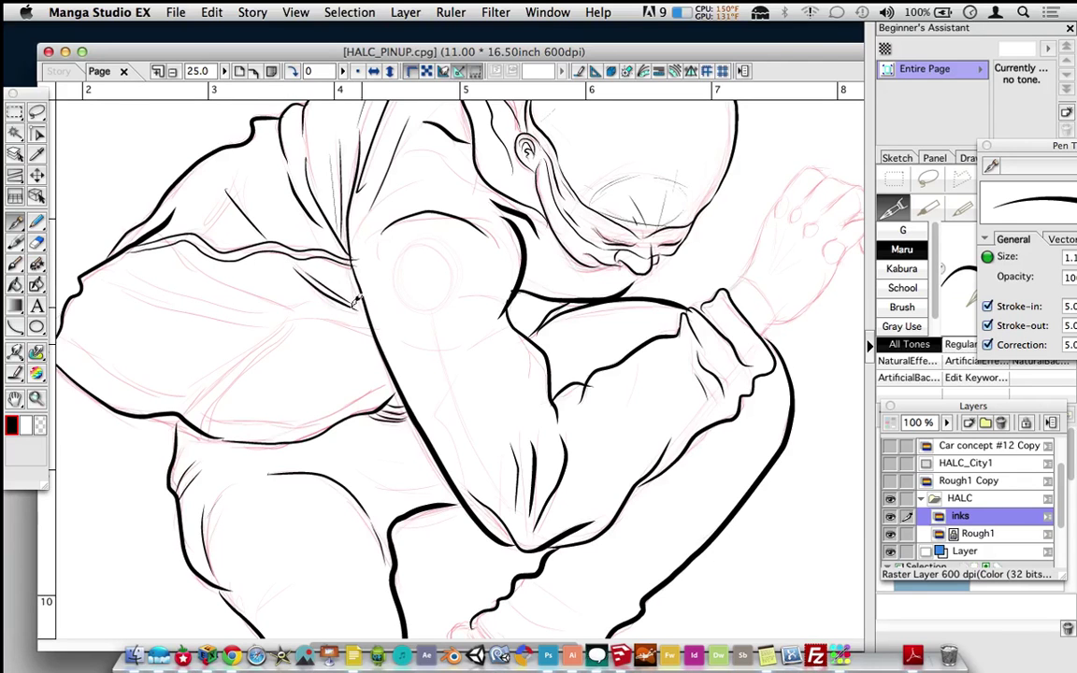
pyautogui.moveTo(169, 310); pyautogui.dragTo(275, 316)
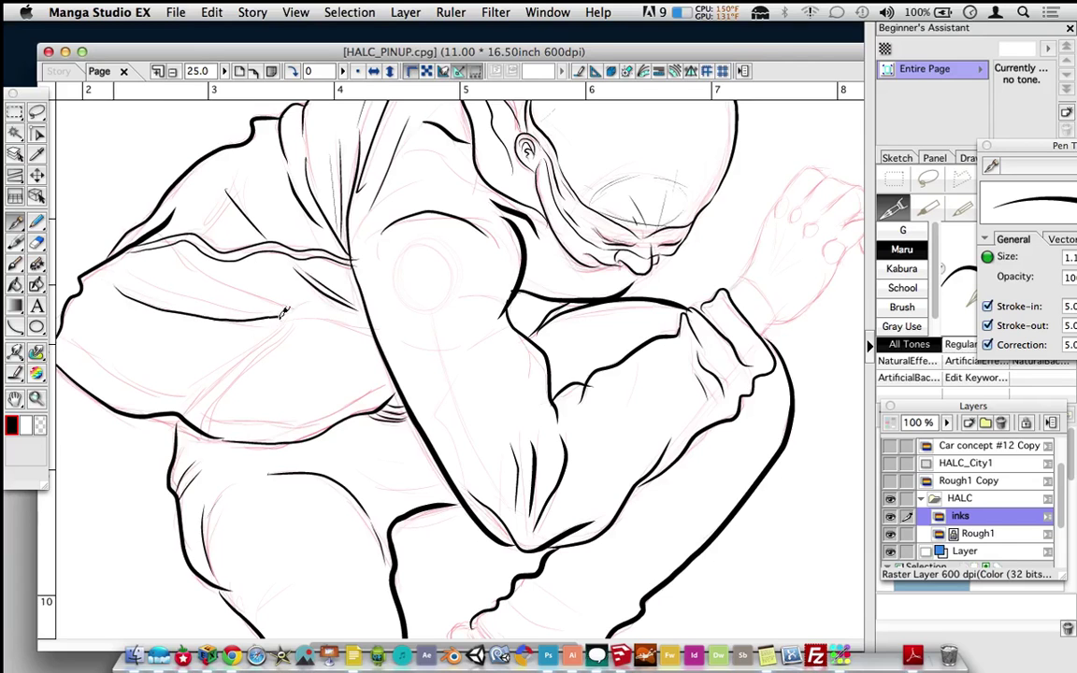
pyautogui.moveTo(125, 278); pyautogui.dragTo(366, 328)
pyautogui.moveTo(186, 267); pyautogui.dragTo(265, 294)
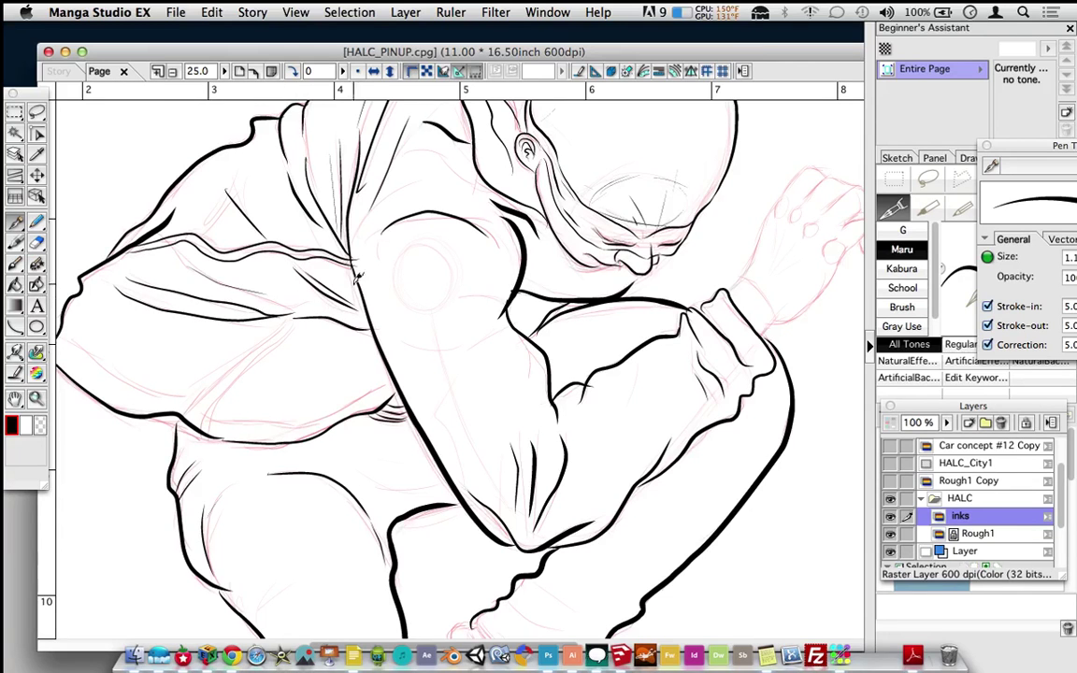
# - Ink the raised hand's thumb side: the wrist edge, the thumb outline, and the curved crease around the thumb base
pyautogui.moveTo(470, 255); pyautogui.dragTo(444, 333)
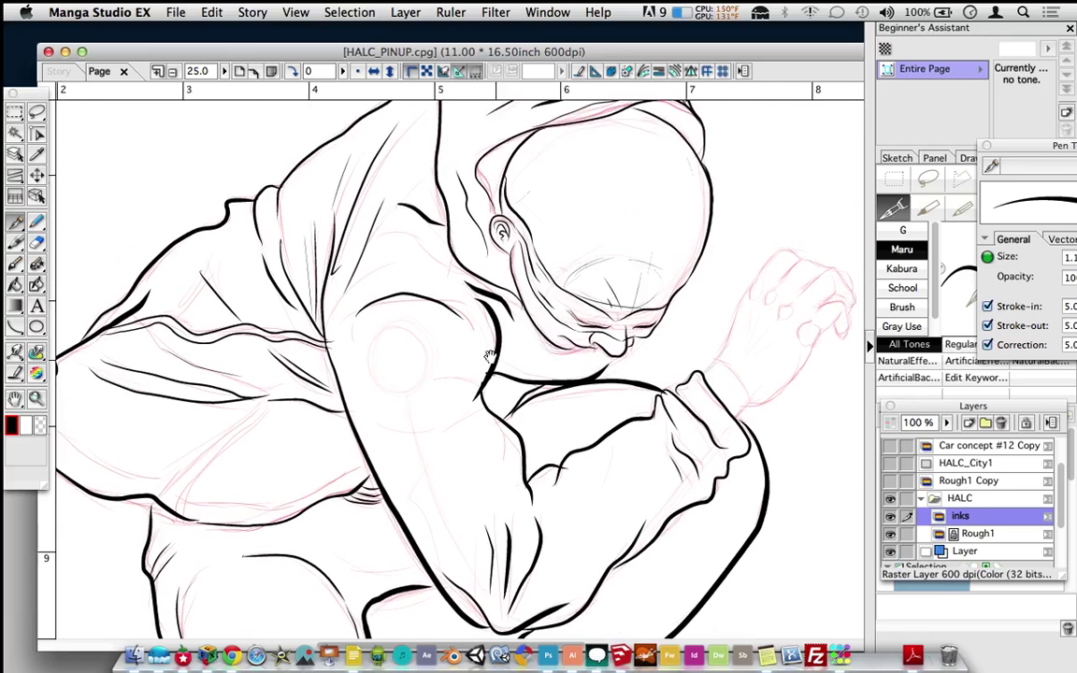
pyautogui.click(35, 399)
pyautogui.keyDown('alt'); pyautogui.click(427, 284); pyautogui.keyUp('alt')
pyautogui.moveTo(441, 358); pyautogui.dragTo(425, 251)
pyautogui.moveTo(432, 323); pyautogui.dragTo(425, 244)
pyautogui.moveTo(435, 352); pyautogui.dragTo(418, 274)
pyautogui.scroll(12, 425, 296)
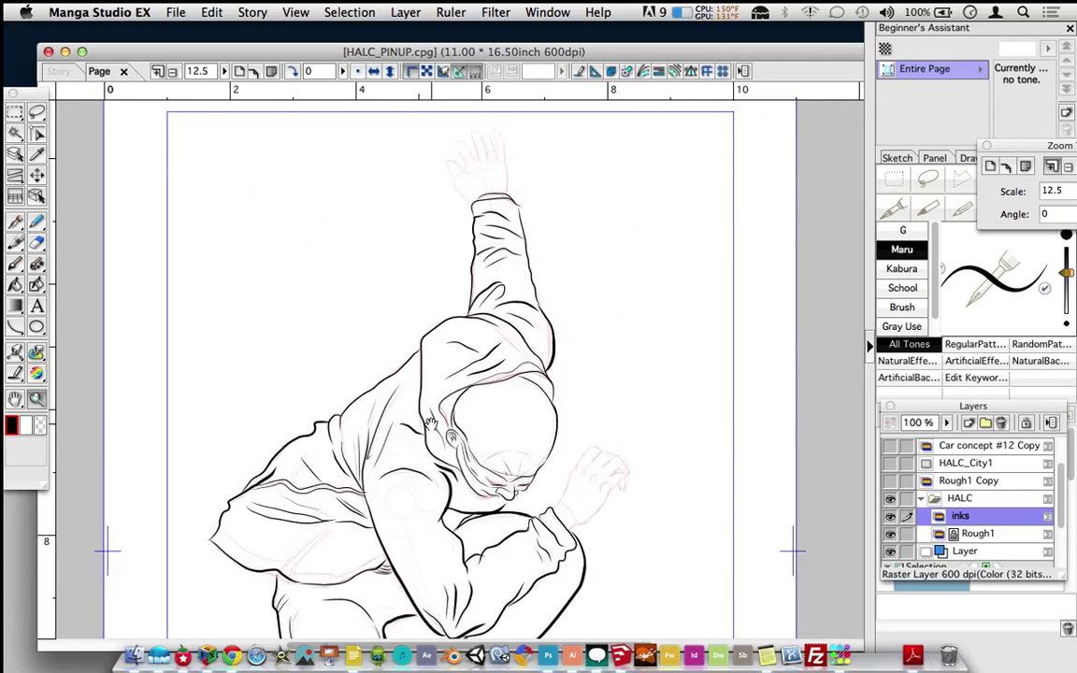
pyautogui.scroll(3, 425, 295)
pyautogui.moveTo(371, 187); pyautogui.dragTo(498, 301)
pyautogui.moveTo(183, 140); pyautogui.dragTo(441, 241)
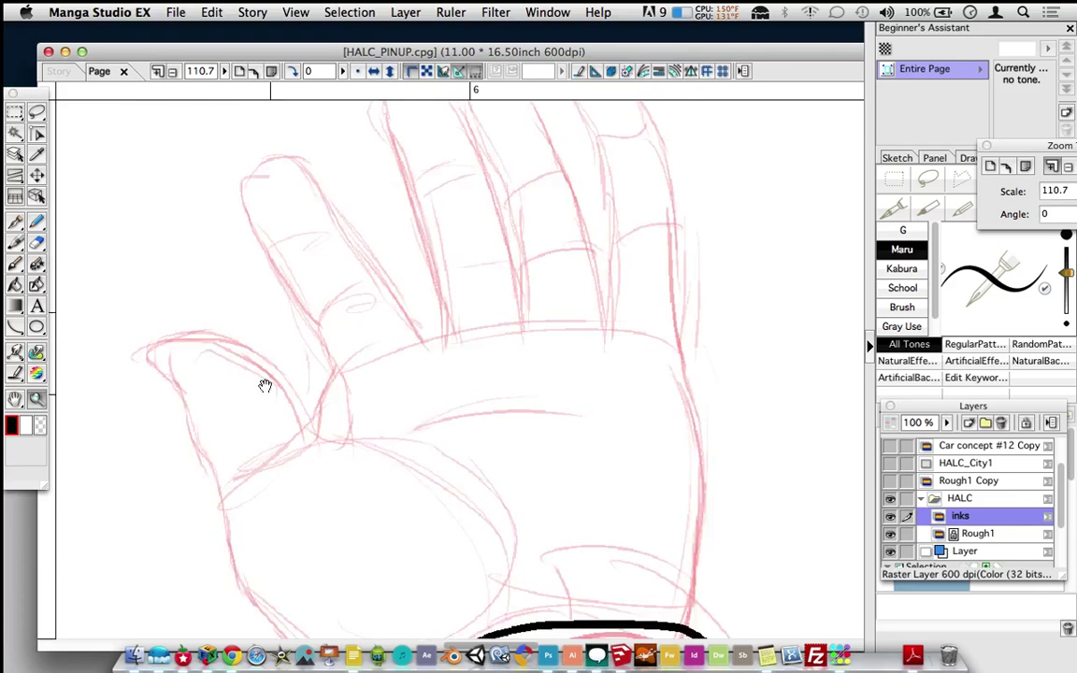
pyautogui.moveTo(274, 406); pyautogui.dragTo(254, 271)
pyautogui.click(15, 222)
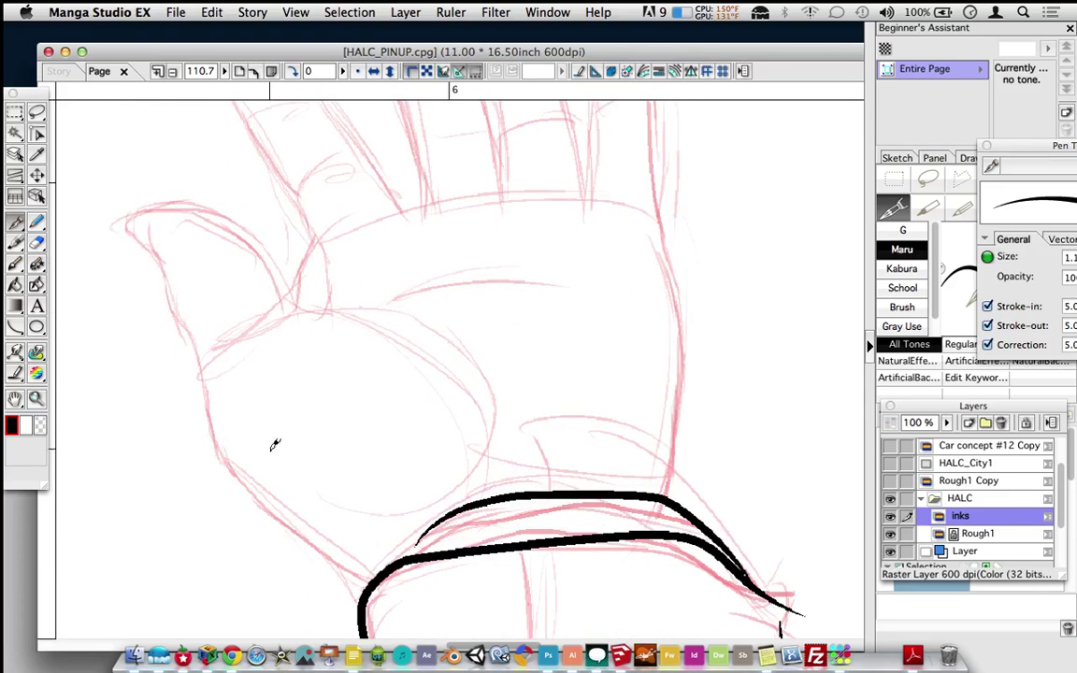
pyautogui.moveTo(211, 422)
pyautogui.mouseDown()
pyautogui.moveTo(257, 486)
pyautogui.moveTo(372, 572)
pyautogui.mouseUp()
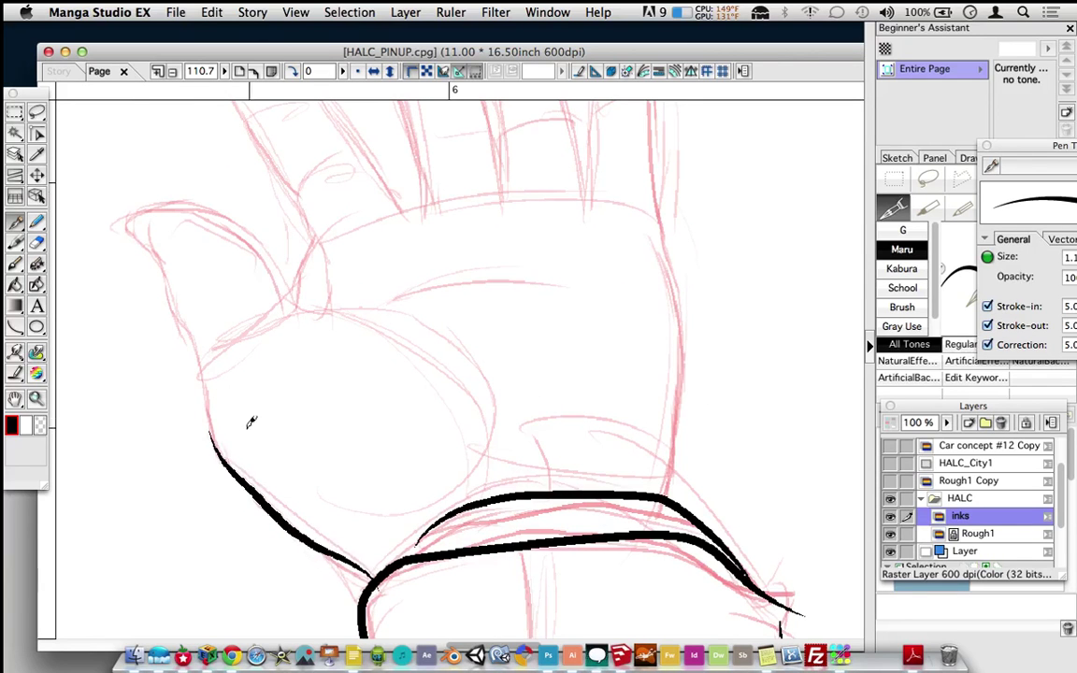
pyautogui.moveTo(213, 437)
pyautogui.mouseDown()
pyautogui.moveTo(197, 354)
pyautogui.moveTo(140, 219)
pyautogui.moveTo(150, 201)
pyautogui.moveTo(208, 201)
pyautogui.moveTo(245, 221)
pyautogui.moveTo(272, 251)
pyautogui.moveTo(281, 318)
pyautogui.mouseUp()
pyautogui.moveTo(221, 341)
pyautogui.mouseDown()
pyautogui.moveTo(295, 306)
pyautogui.moveTo(365, 304)
pyautogui.moveTo(486, 383)
pyautogui.moveTo(487, 456)
pyautogui.mouseUp()
pyautogui.moveTo(413, 327); pyautogui.dragTo(418, 462)
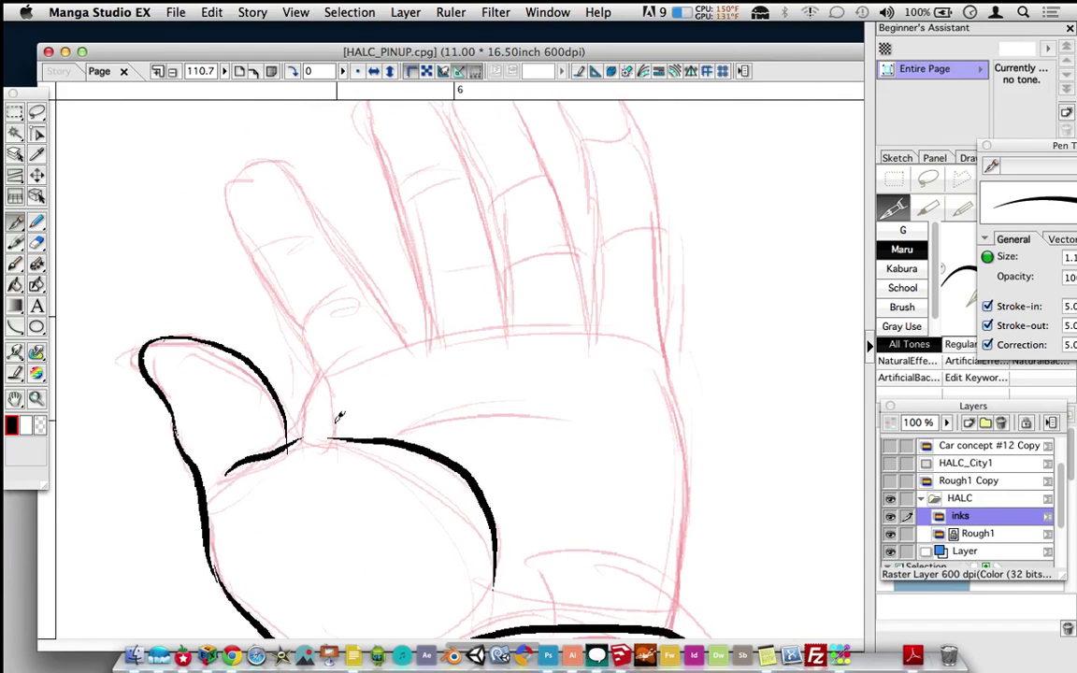
# - Ink the raised hand's index finger from the thumb web around the tip, redrawing its tip and inner edge
pyautogui.moveTo(305, 434)
pyautogui.mouseDown()
pyautogui.moveTo(320, 292)
pyautogui.moveTo(235, 234)
pyautogui.moveTo(224, 187)
pyautogui.moveTo(255, 152)
pyautogui.moveTo(301, 166)
pyautogui.moveTo(344, 257)
pyautogui.moveTo(407, 344)
pyautogui.mouseUp()
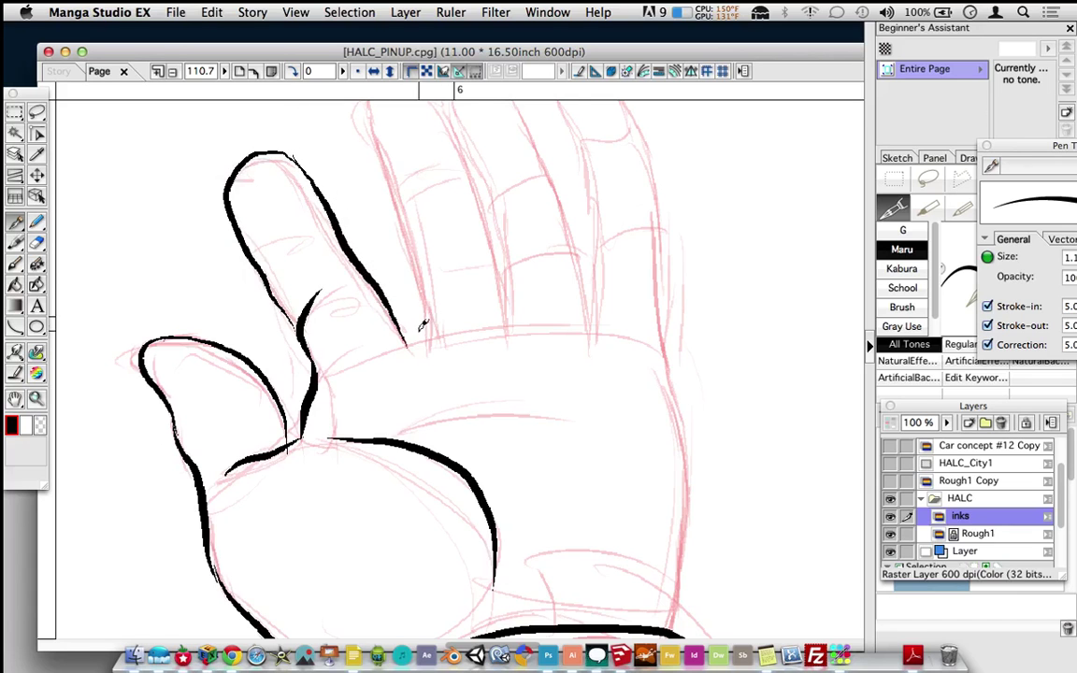
pyautogui.press('super+z')
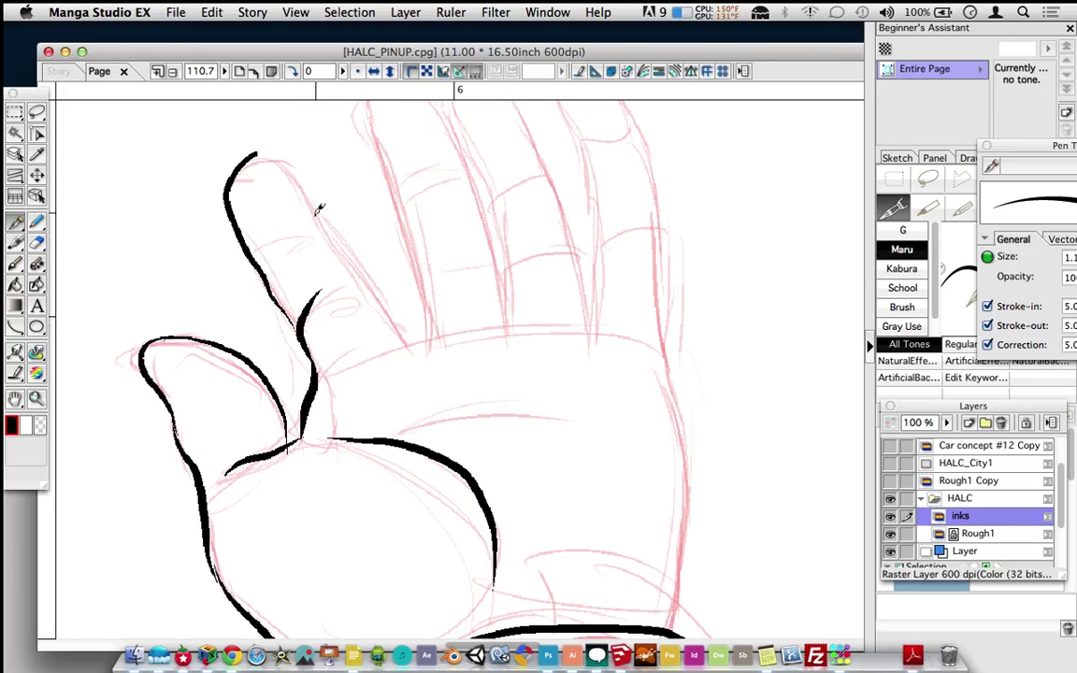
pyautogui.moveTo(269, 142)
pyautogui.mouseDown()
pyautogui.moveTo(288, 155)
pyautogui.moveTo(333, 248)
pyautogui.moveTo(383, 288)
pyautogui.moveTo(404, 325)
pyautogui.moveTo(426, 322)
pyautogui.mouseUp()
# - Ink the crease line along the finger bases and the outlines of the raised hand's middle and ring fingers
pyautogui.moveTo(345, 368)
pyautogui.mouseDown()
pyautogui.moveTo(388, 346)
pyautogui.moveTo(574, 320)
pyautogui.moveTo(617, 330)
pyautogui.moveTo(654, 348)
pyautogui.mouseUp()
pyautogui.scroll(4, 402, 400)
pyautogui.moveTo(415, 468)
pyautogui.mouseDown()
pyautogui.moveTo(419, 437)
pyautogui.moveTo(357, 241)
pyautogui.moveTo(362, 213)
pyautogui.moveTo(404, 199)
pyautogui.moveTo(442, 243)
pyautogui.moveTo(500, 446)
pyautogui.mouseUp()
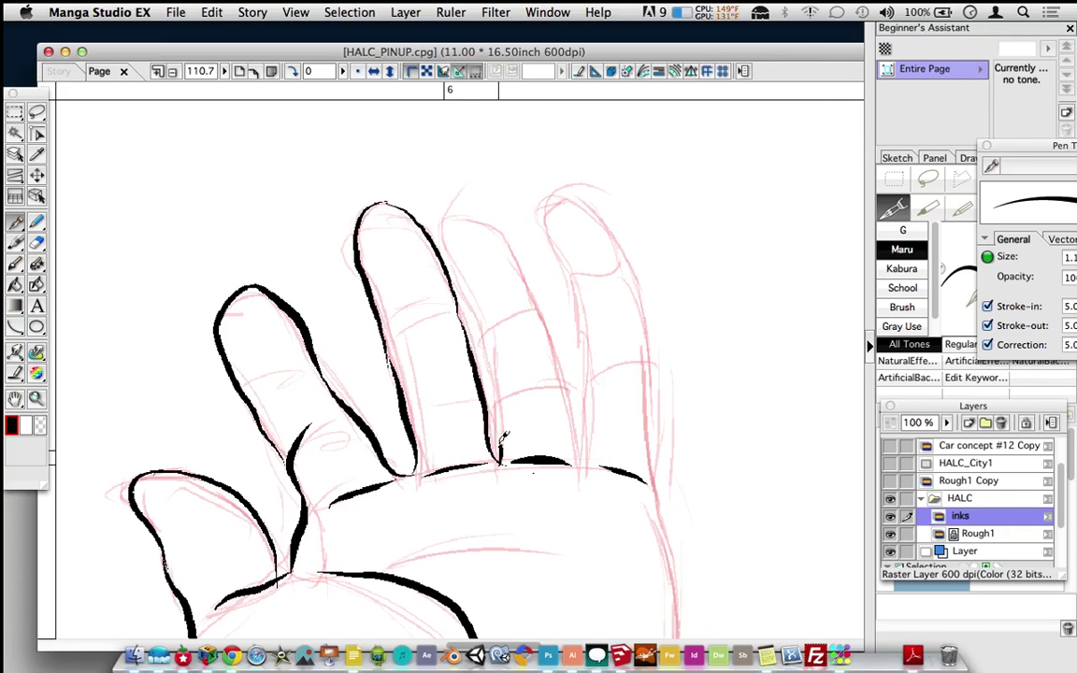
pyautogui.moveTo(502, 402); pyautogui.dragTo(459, 246)
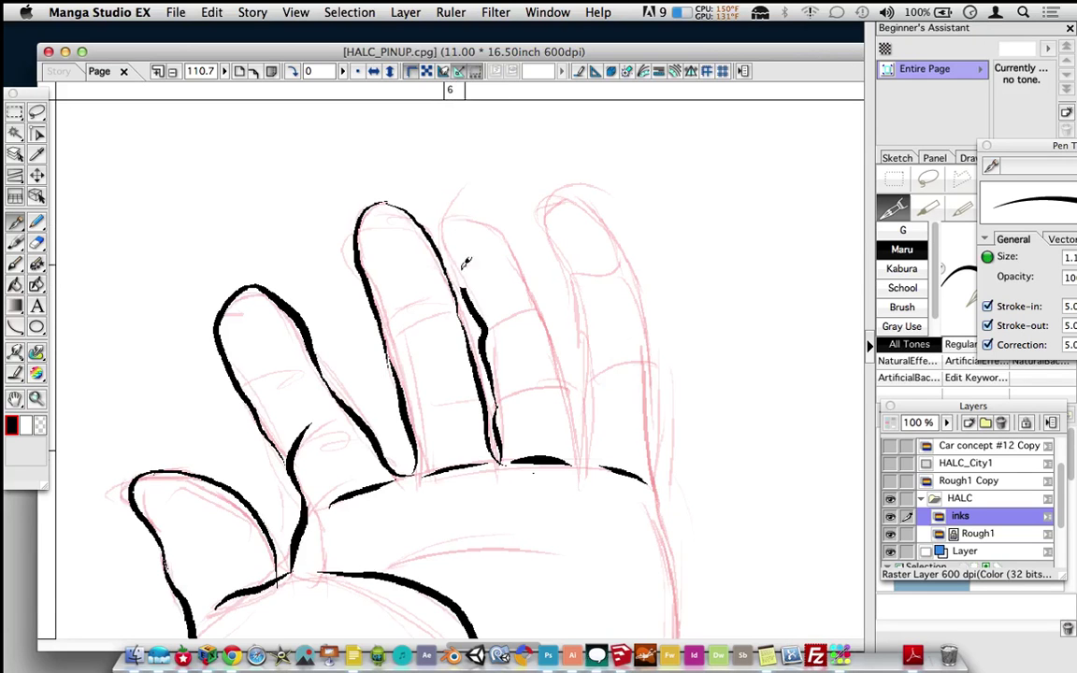
pyautogui.moveTo(465, 290)
pyautogui.mouseDown()
pyautogui.moveTo(440, 213)
pyautogui.moveTo(460, 202)
pyautogui.moveTo(522, 245)
pyautogui.moveTo(589, 458)
pyautogui.mouseUp()
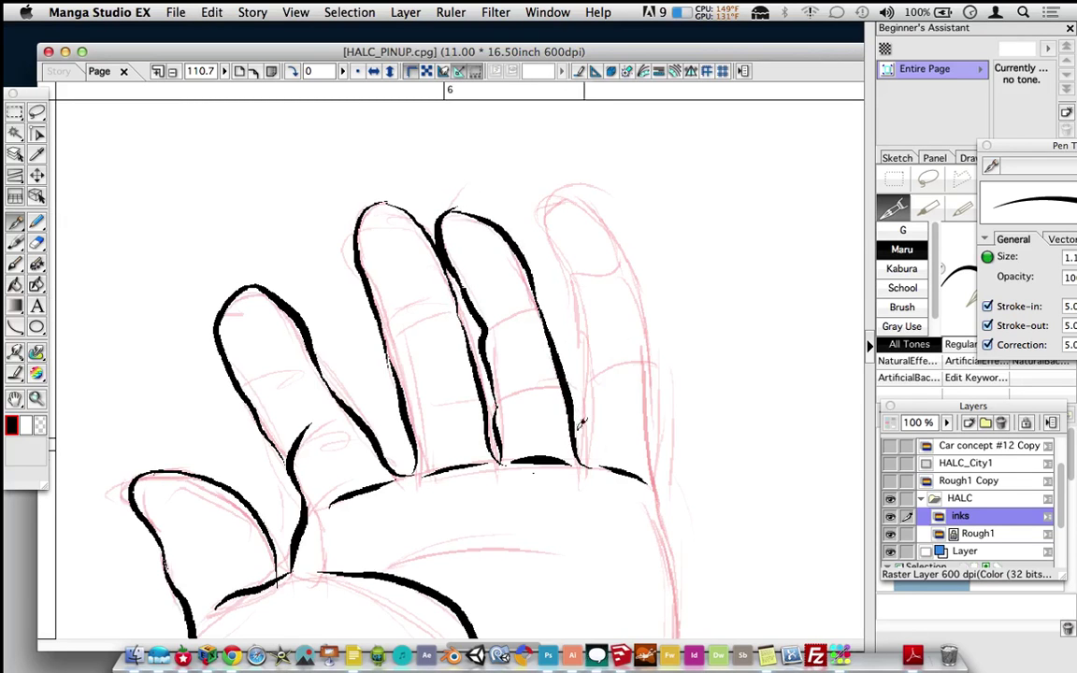
# - Ink the joint creases across the index, middle and ring fingers of the raised hand
pyautogui.moveTo(495, 409); pyautogui.dragTo(547, 388)
pyautogui.moveTo(488, 328); pyautogui.dragTo(532, 306)
pyautogui.moveTo(416, 303); pyautogui.dragTo(454, 299)
pyautogui.moveTo(402, 323); pyautogui.dragTo(444, 312)
pyautogui.moveTo(414, 408)
pyautogui.mouseDown()
pyautogui.moveTo(479, 402)
pyautogui.moveTo(462, 403)
pyautogui.mouseUp()
pyautogui.moveTo(251, 392); pyautogui.dragTo(316, 364)
pyautogui.moveTo(311, 441); pyautogui.dragTo(344, 433)
pyautogui.moveTo(310, 448); pyautogui.dragTo(342, 441)
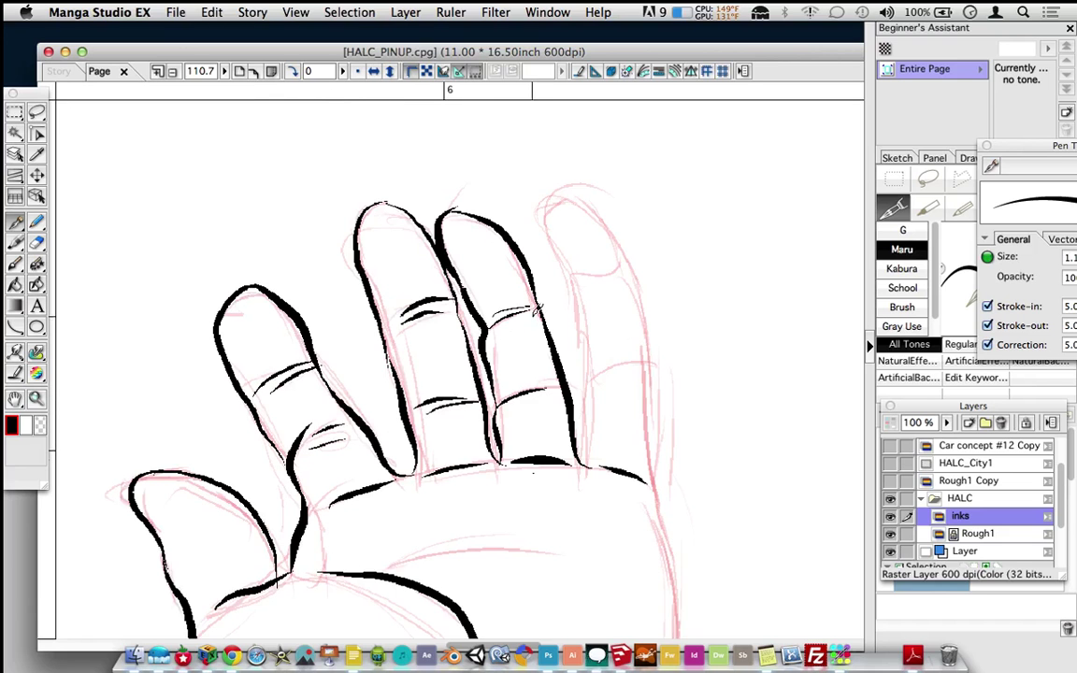
# - Ink the raised hand's little finger and the outer palm edge down to the cuff
pyautogui.hscroll(5, 448, 352)
pyautogui.moveTo(457, 467)
pyautogui.mouseDown()
pyautogui.moveTo(456, 297)
pyautogui.moveTo(434, 175)
pyautogui.moveTo(502, 216)
pyautogui.moveTo(512, 272)
pyautogui.moveTo(496, 272)
pyautogui.moveTo(531, 363)
pyautogui.moveTo(547, 541)
pyautogui.mouseUp()
pyautogui.moveTo(467, 378)
pyautogui.mouseDown()
pyautogui.moveTo(514, 367)
pyautogui.moveTo(516, 379)
pyautogui.mouseUp()
pyautogui.scroll(-6, 517, 400)
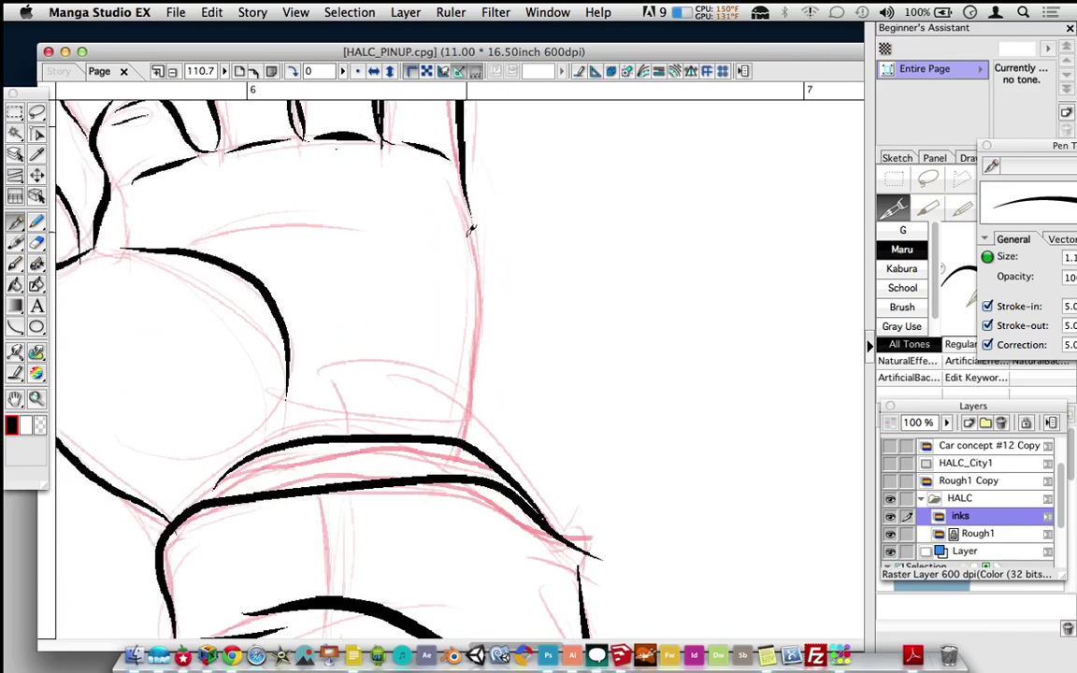
pyautogui.moveTo(467, 188)
pyautogui.mouseDown()
pyautogui.moveTo(490, 344)
pyautogui.moveTo(469, 433)
pyautogui.mouseUp()
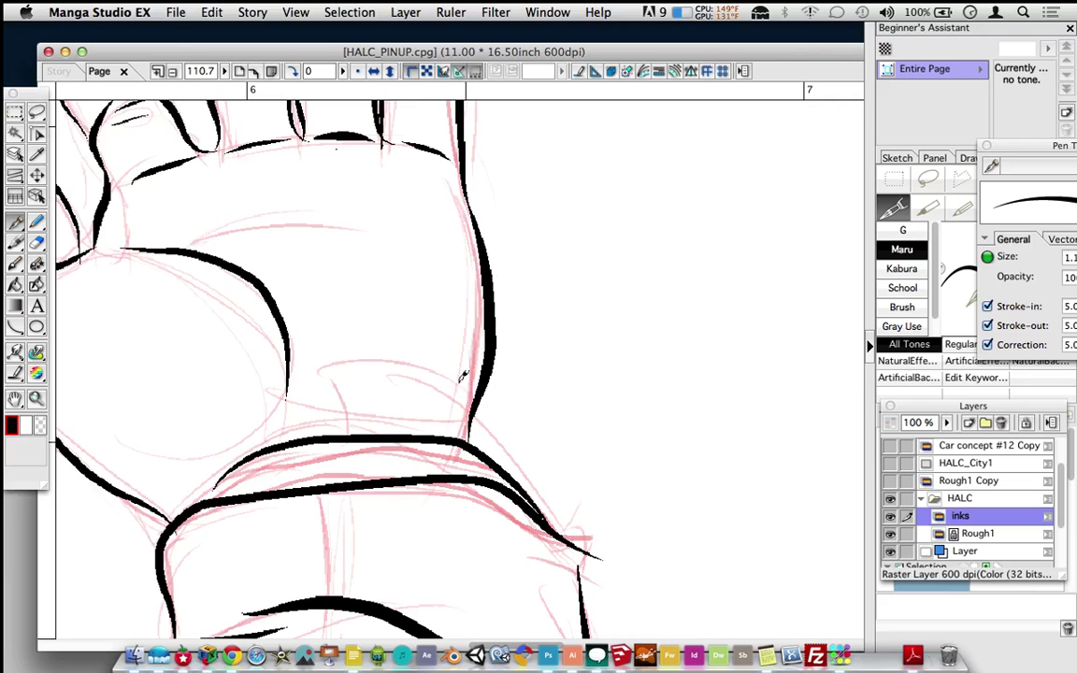
# - Ink the crease lines in the middle of the raised palm and the thin wrist line above the cuff
pyautogui.moveTo(191, 245); pyautogui.dragTo(400, 217)
pyautogui.moveTo(293, 247)
pyautogui.mouseDown()
pyautogui.moveTo(379, 249)
pyautogui.moveTo(308, 365)
pyautogui.mouseUp()
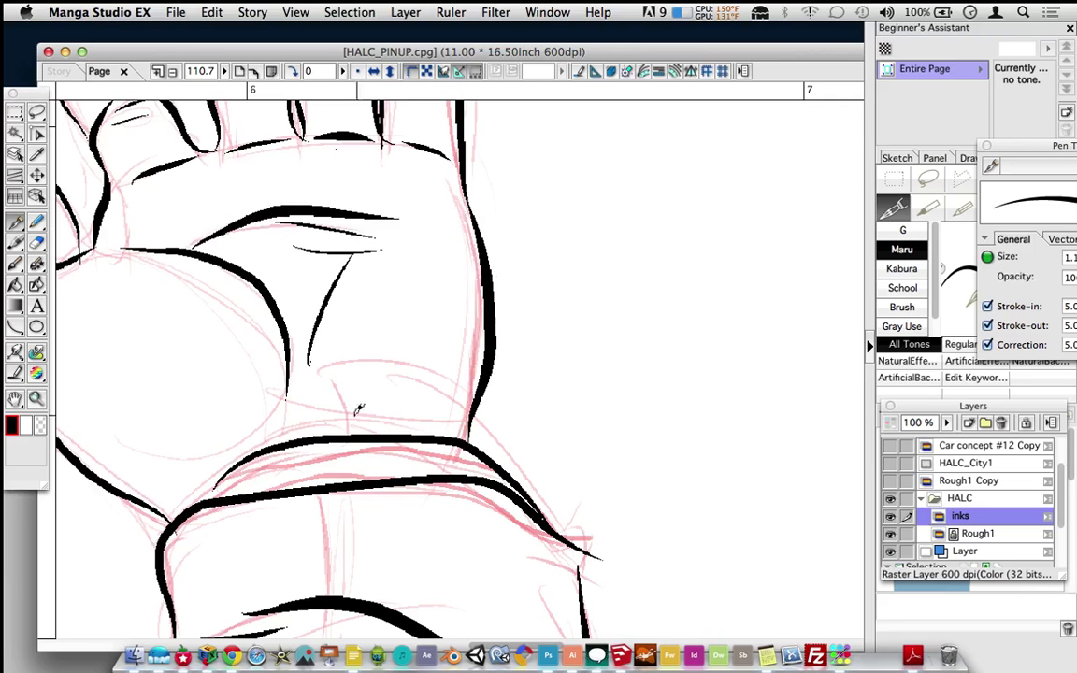
pyautogui.moveTo(309, 434); pyautogui.dragTo(463, 429)
# - Ink the lowered hand's upper contour from the sleeve cuff over the first two bent fingers
pyautogui.click(37, 400)
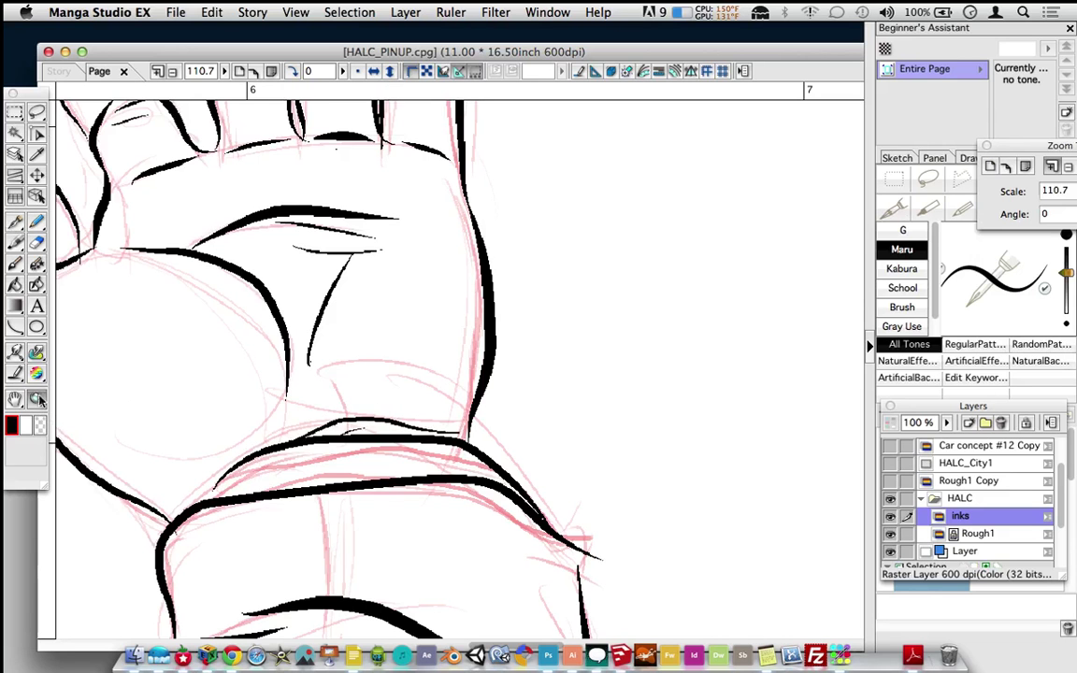
pyautogui.keyDown('alt'); pyautogui.click(386, 339); pyautogui.keyUp('alt')
pyautogui.keyDown('alt'); pyautogui.click(387, 339); pyautogui.keyUp('alt')
pyautogui.keyDown('alt'); pyautogui.click(387, 340); pyautogui.keyUp('alt')
pyautogui.keyDown('alt'); pyautogui.click(389, 342); pyautogui.keyUp('alt')
pyautogui.moveTo(464, 466); pyautogui.dragTo(443, 270)
pyautogui.moveTo(451, 428); pyautogui.dragTo(430, 278)
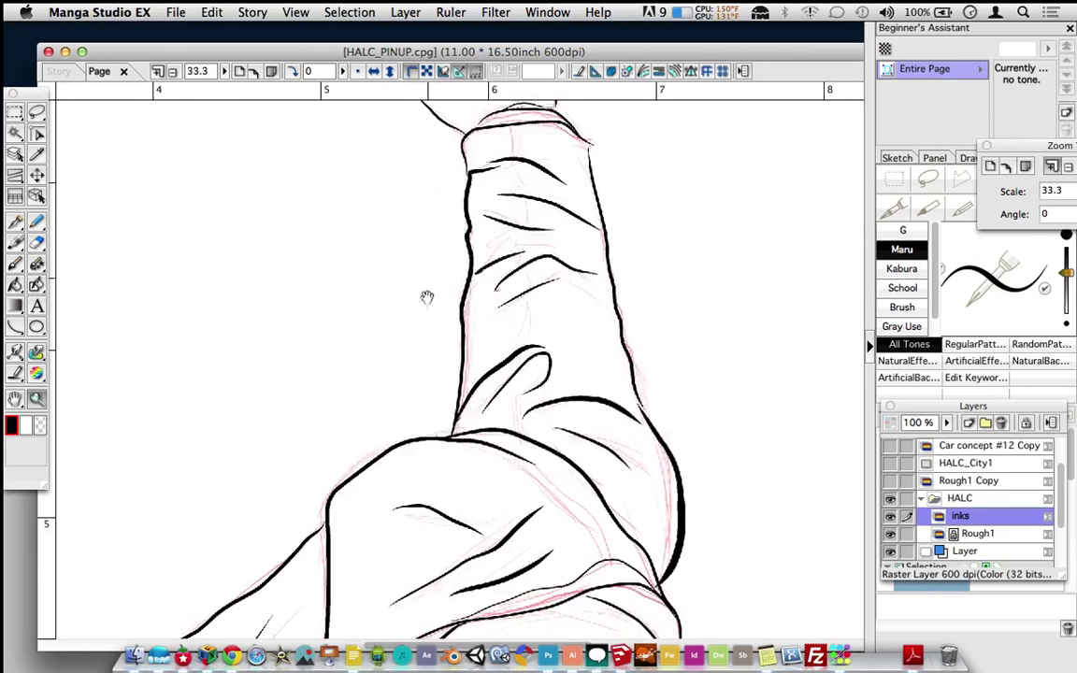
pyautogui.keyDown('alt'); pyautogui.click(435, 336); pyautogui.keyUp('alt')
pyautogui.keyDown('alt'); pyautogui.click(436, 342); pyautogui.keyUp('alt')
pyautogui.keyDown('alt'); pyautogui.click(437, 347); pyautogui.keyUp('alt')
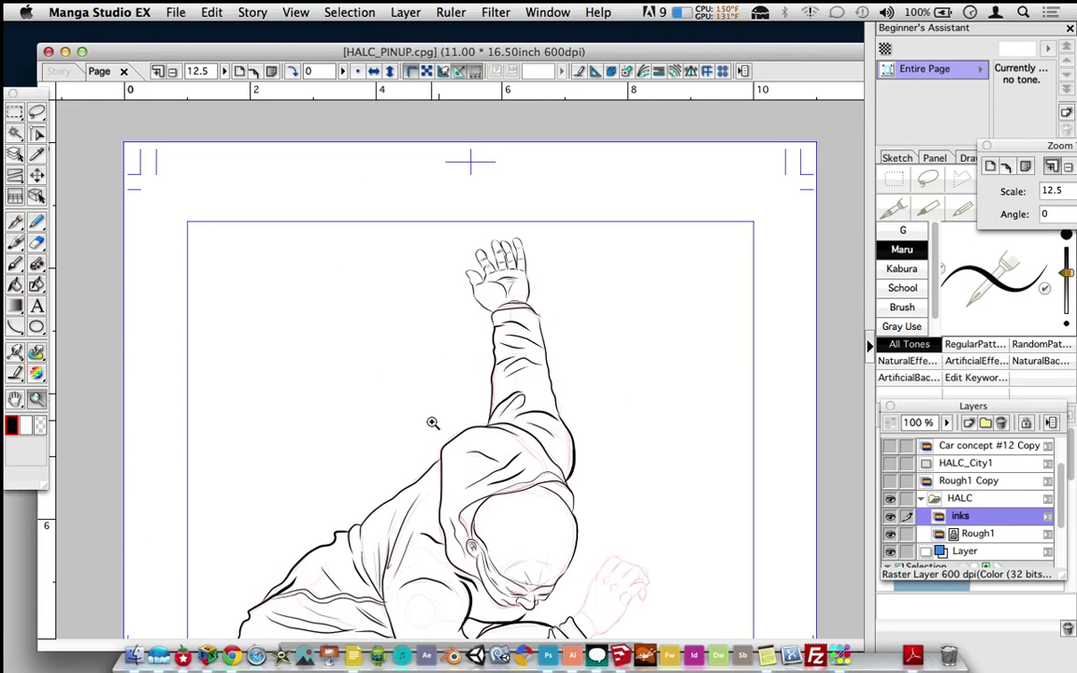
pyautogui.scroll(-5, 391, 385)
pyautogui.scroll(-5, 446, 337)
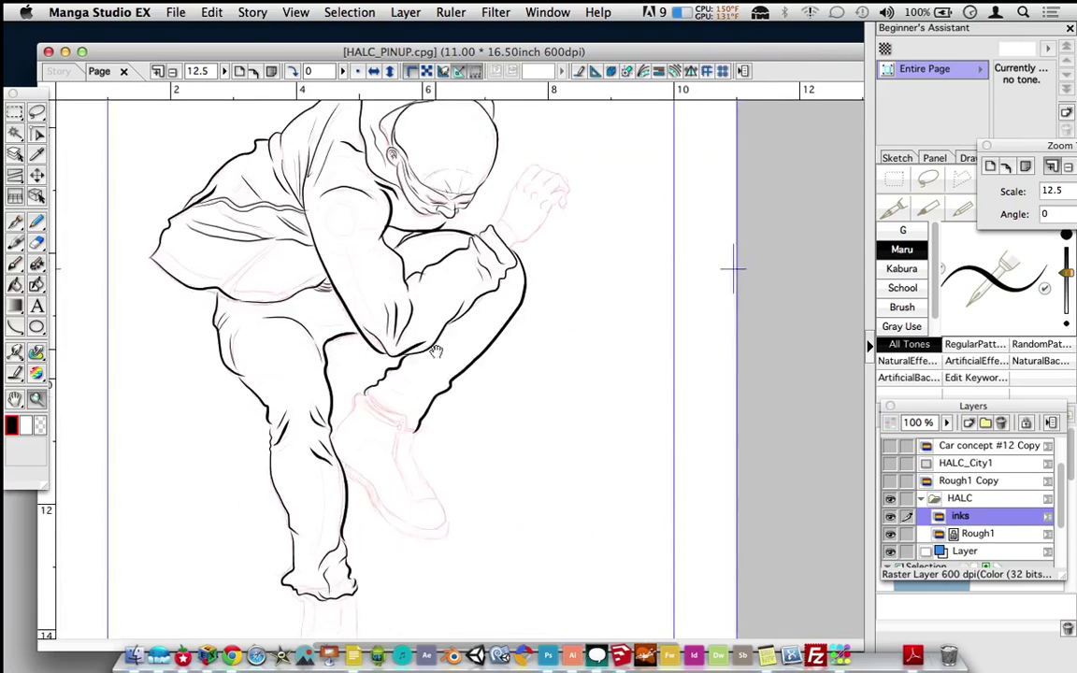
pyautogui.moveTo(425, 282); pyautogui.dragTo(557, 369)
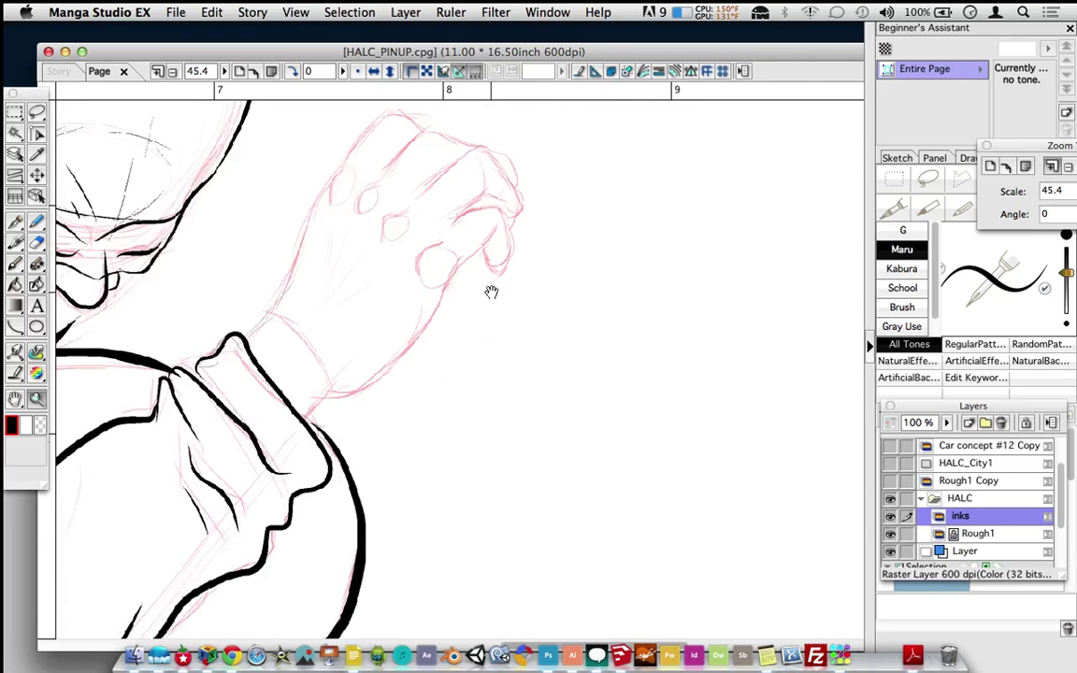
pyautogui.scroll(5, 464, 379)
pyautogui.moveTo(192, 233); pyautogui.dragTo(608, 523)
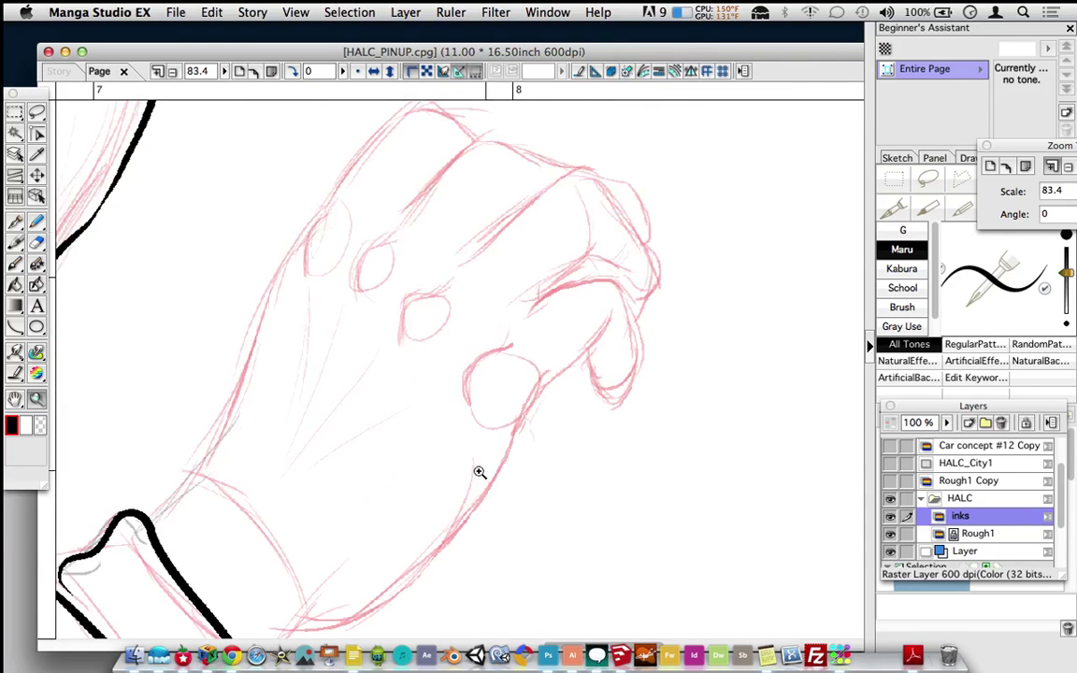
pyautogui.keyDown('alt'); pyautogui.click(428, 308); pyautogui.keyUp('alt')
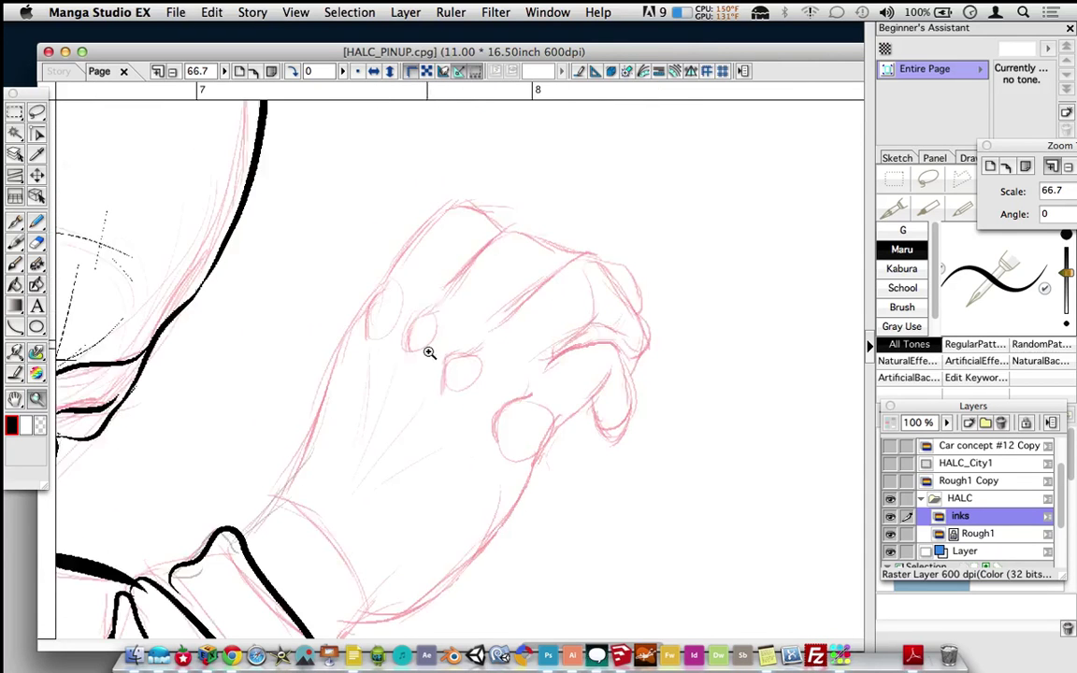
pyautogui.moveTo(432, 381); pyautogui.dragTo(399, 323)
pyautogui.click(15, 223)
pyautogui.moveTo(202, 461)
pyautogui.mouseDown()
pyautogui.moveTo(271, 361)
pyautogui.moveTo(341, 173)
pyautogui.moveTo(416, 137)
pyautogui.moveTo(461, 163)
pyautogui.mouseUp()
pyautogui.moveTo(402, 223)
pyautogui.mouseDown()
pyautogui.moveTo(455, 169)
pyautogui.moveTo(540, 190)
pyautogui.mouseUp()
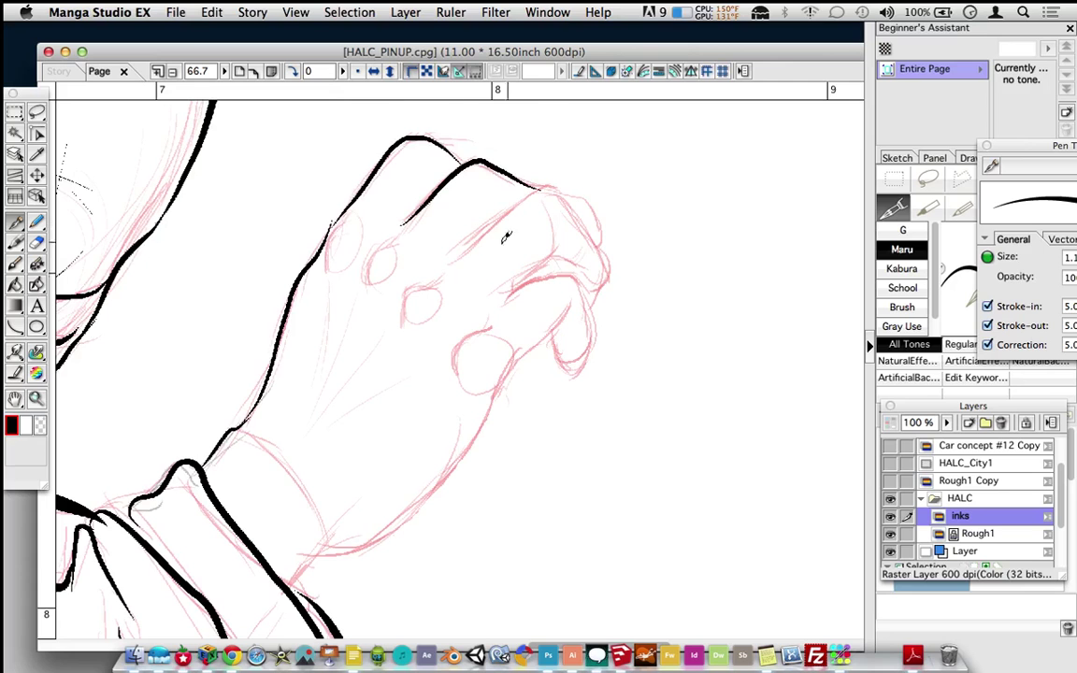
# - Ink the lowered hand's remaining curled fingers, including their fingertips and inner fold lines
pyautogui.moveTo(455, 258)
pyautogui.mouseDown()
pyautogui.moveTo(545, 194)
pyautogui.moveTo(584, 229)
pyautogui.moveTo(614, 280)
pyautogui.moveTo(599, 308)
pyautogui.mouseUp()
pyautogui.moveTo(550, 222); pyautogui.dragTo(554, 257)
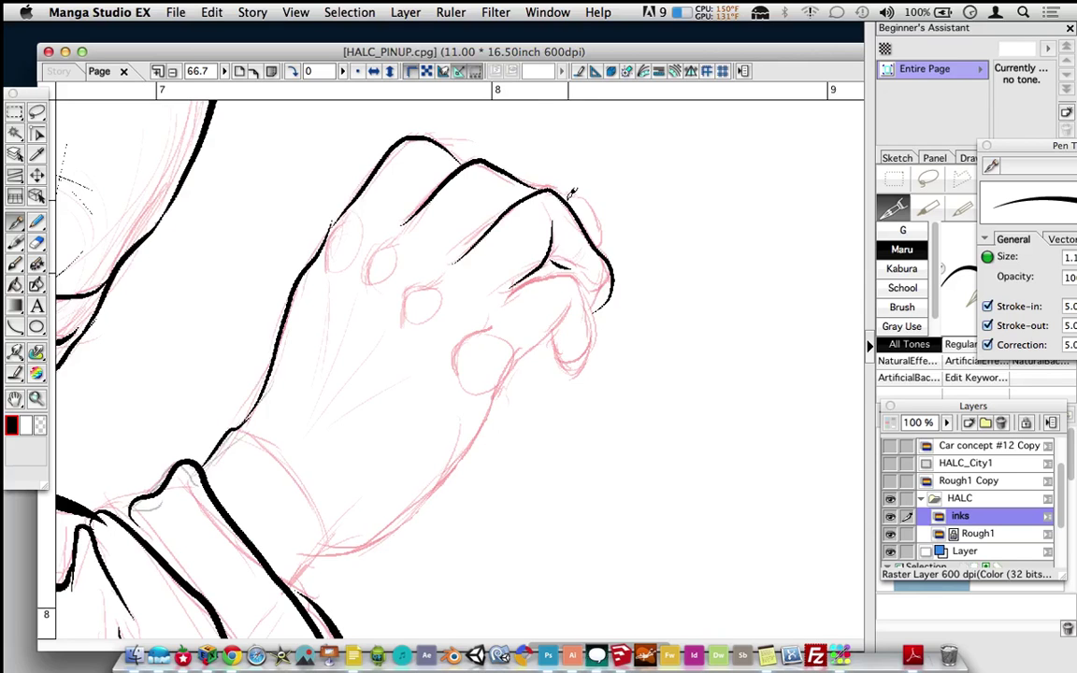
pyautogui.moveTo(561, 194); pyautogui.dragTo(603, 250)
pyautogui.moveTo(498, 300)
pyautogui.mouseDown()
pyautogui.moveTo(546, 271)
pyautogui.moveTo(591, 337)
pyautogui.mouseUp()
pyautogui.moveTo(563, 375); pyautogui.dragTo(590, 338)
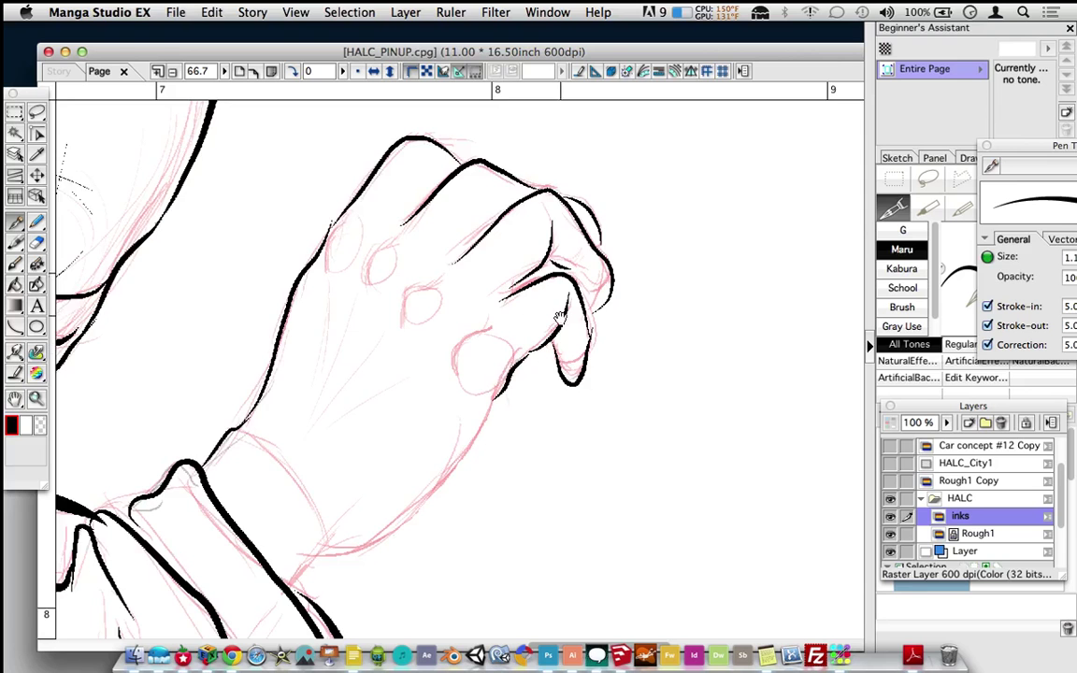
# - Ink the lowered hand's underside down to the cuff and a thin crease across the wrist
pyautogui.scroll(-4, 500, 276)
pyautogui.moveTo(491, 247)
pyautogui.mouseDown()
pyautogui.moveTo(393, 313)
pyautogui.moveTo(290, 405)
pyautogui.moveTo(316, 402)
pyautogui.mouseUp()
pyautogui.moveTo(234, 277); pyautogui.dragTo(284, 312)
# - Ink the four knuckles and the tendon lines on the back of the lowered hand
pyautogui.moveTo(383, 224); pyautogui.dragTo(406, 341)
pyautogui.moveTo(382, 248)
pyautogui.mouseDown()
pyautogui.moveTo(388, 213)
pyautogui.moveTo(413, 199)
pyautogui.mouseUp()
pyautogui.moveTo(419, 282)
pyautogui.mouseDown()
pyautogui.moveTo(422, 259)
pyautogui.moveTo(458, 239)
pyautogui.mouseUp()
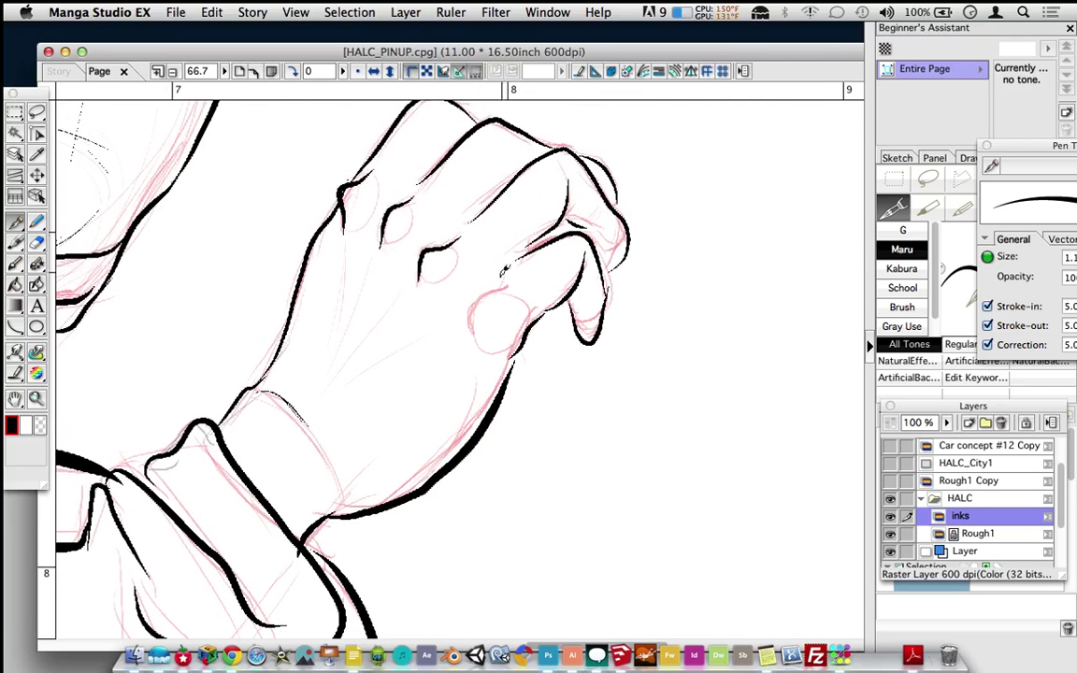
pyautogui.moveTo(471, 328); pyautogui.dragTo(507, 285)
pyautogui.moveTo(351, 267)
pyautogui.mouseDown()
pyautogui.moveTo(311, 387)
pyautogui.moveTo(369, 314)
pyautogui.mouseUp()
pyautogui.moveTo(322, 420); pyautogui.dragTo(409, 314)
pyautogui.moveTo(352, 437); pyautogui.dragTo(443, 333)
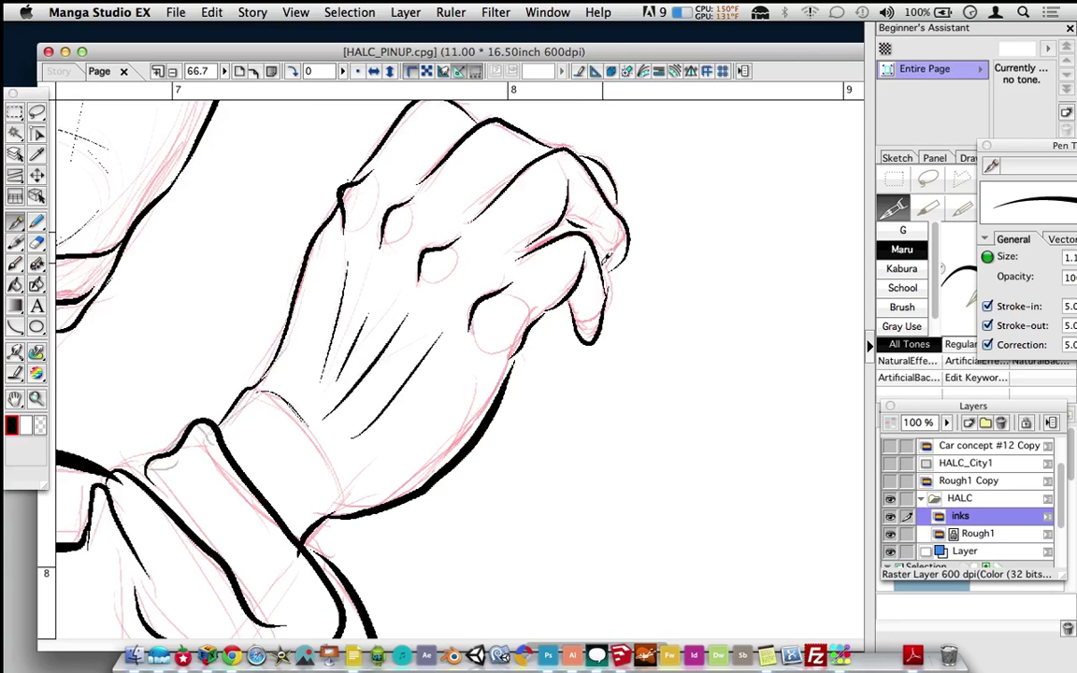
# - Ink the back contour of the raised boot from its cuff down the heel to the front leg's edge
pyautogui.click(35, 400)
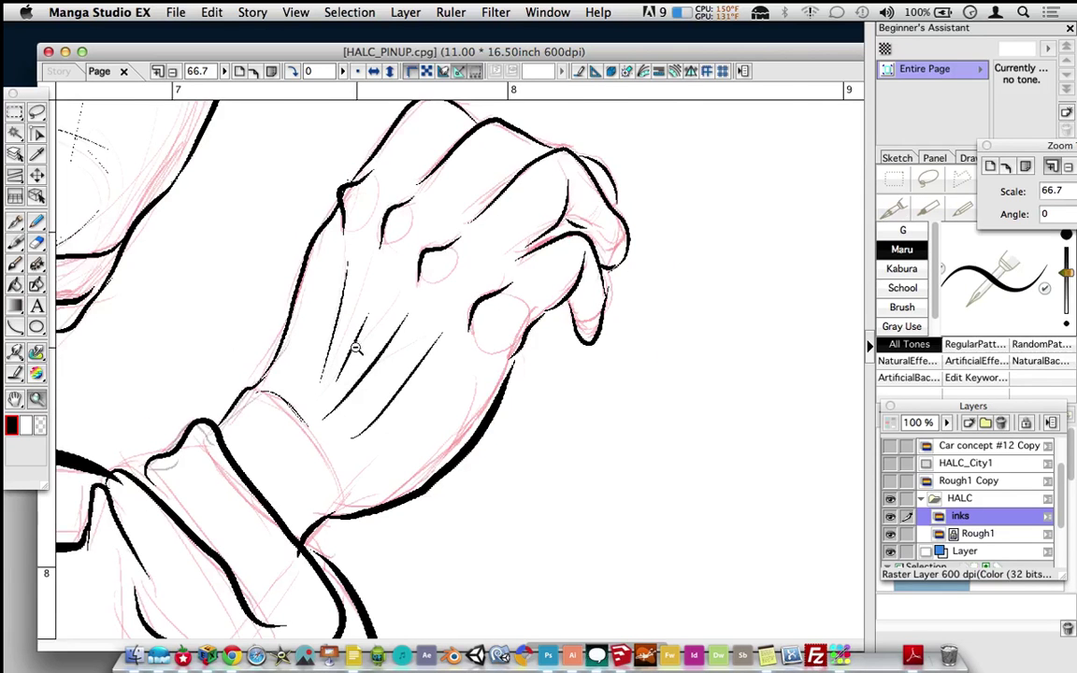
pyautogui.keyDown('alt'); pyautogui.click(358, 348); pyautogui.keyUp('alt')
pyautogui.keyDown('alt'); pyautogui.click(361, 355); pyautogui.keyUp('alt')
pyautogui.keyDown('alt'); pyautogui.click(364, 365); pyautogui.keyUp('alt')
pyautogui.keyDown('alt'); pyautogui.click(382, 386); pyautogui.keyUp('alt')
pyautogui.moveTo(382, 387); pyautogui.dragTo(385, 122)
pyautogui.moveTo(400, 411); pyautogui.dragTo(358, 315)
pyautogui.moveTo(284, 198); pyautogui.dragTo(477, 381)
pyautogui.moveTo(208, 131); pyautogui.dragTo(512, 419)
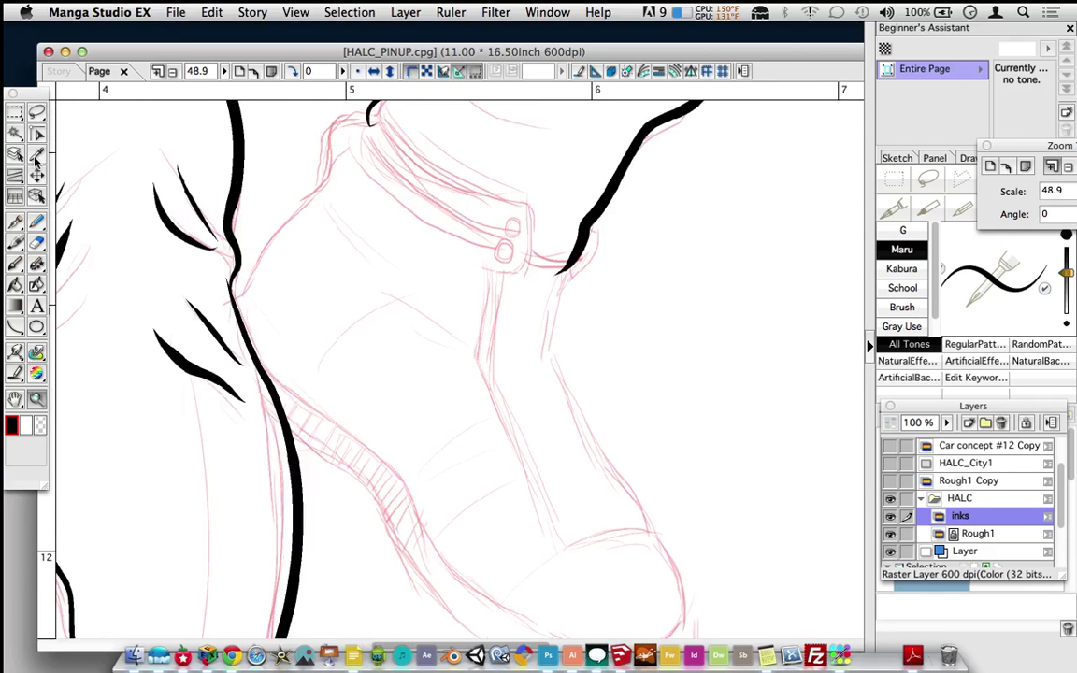
pyautogui.click(15, 221)
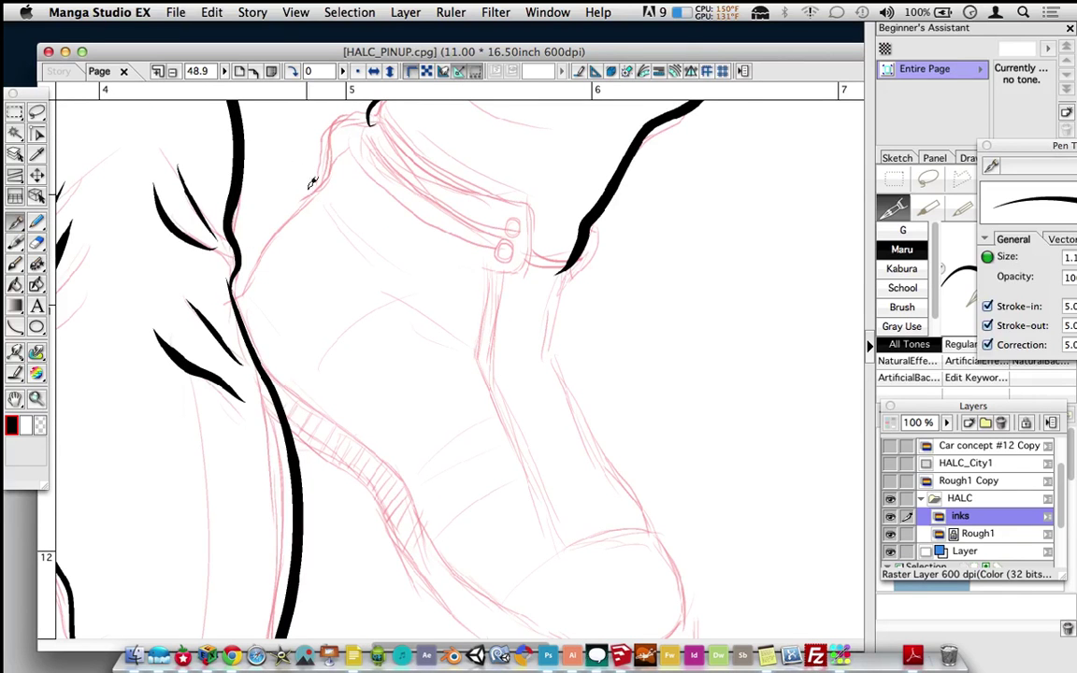
pyautogui.moveTo(329, 149)
pyautogui.mouseDown()
pyautogui.moveTo(325, 179)
pyautogui.moveTo(233, 280)
pyautogui.mouseUp()
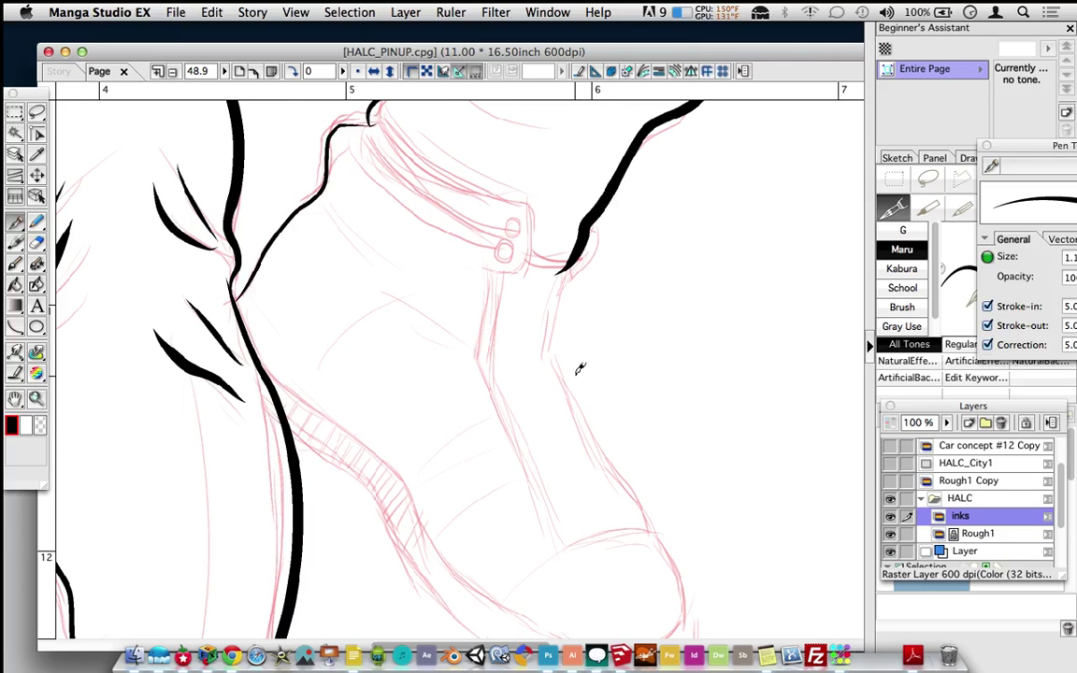
# - Ink the protruding strap end at the raised boot's cuff and the front contour from the ankle down to the toe cap
pyautogui.moveTo(581, 360)
pyautogui.mouseDown()
pyautogui.moveTo(469, 251)
pyautogui.moveTo(473, 313)
pyautogui.mouseUp()
pyautogui.moveTo(466, 174)
pyautogui.mouseDown()
pyautogui.moveTo(481, 191)
pyautogui.moveTo(442, 219)
pyautogui.mouseUp()
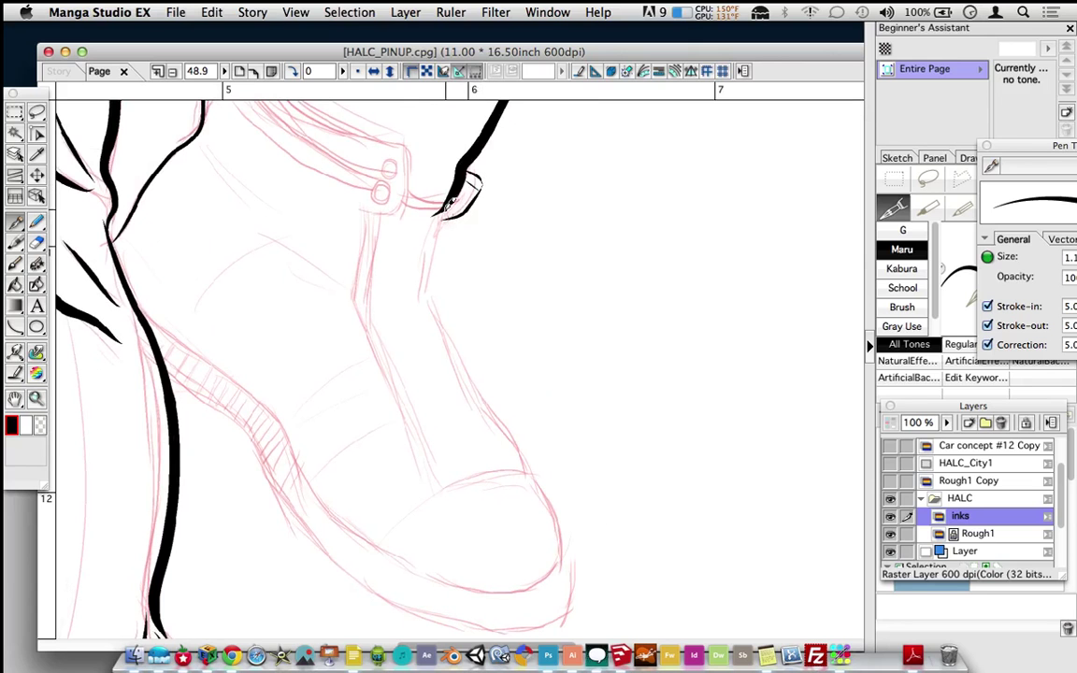
pyautogui.moveTo(505, 317); pyautogui.dragTo(475, 274)
pyautogui.moveTo(412, 174)
pyautogui.mouseDown()
pyautogui.moveTo(402, 238)
pyautogui.moveTo(417, 289)
pyautogui.moveTo(490, 428)
pyautogui.mouseUp()
# - Ink the boot's toe cap seam and rounded toe outline, and join the contour at the front ankle bend
pyautogui.moveTo(514, 333); pyautogui.dragTo(459, 216)
pyautogui.moveTo(445, 306)
pyautogui.mouseDown()
pyautogui.moveTo(363, 309)
pyautogui.moveTo(433, 298)
pyautogui.moveTo(405, 312)
pyautogui.moveTo(457, 315)
pyautogui.moveTo(438, 305)
pyautogui.moveTo(461, 327)
pyautogui.moveTo(475, 401)
pyautogui.mouseUp()
pyautogui.moveTo(263, 361)
pyautogui.mouseDown()
pyautogui.moveTo(359, 415)
pyautogui.moveTo(428, 423)
pyautogui.moveTo(475, 400)
pyautogui.mouseUp()
pyautogui.press('space')
pyautogui.moveTo(488, 255); pyautogui.dragTo(528, 391)
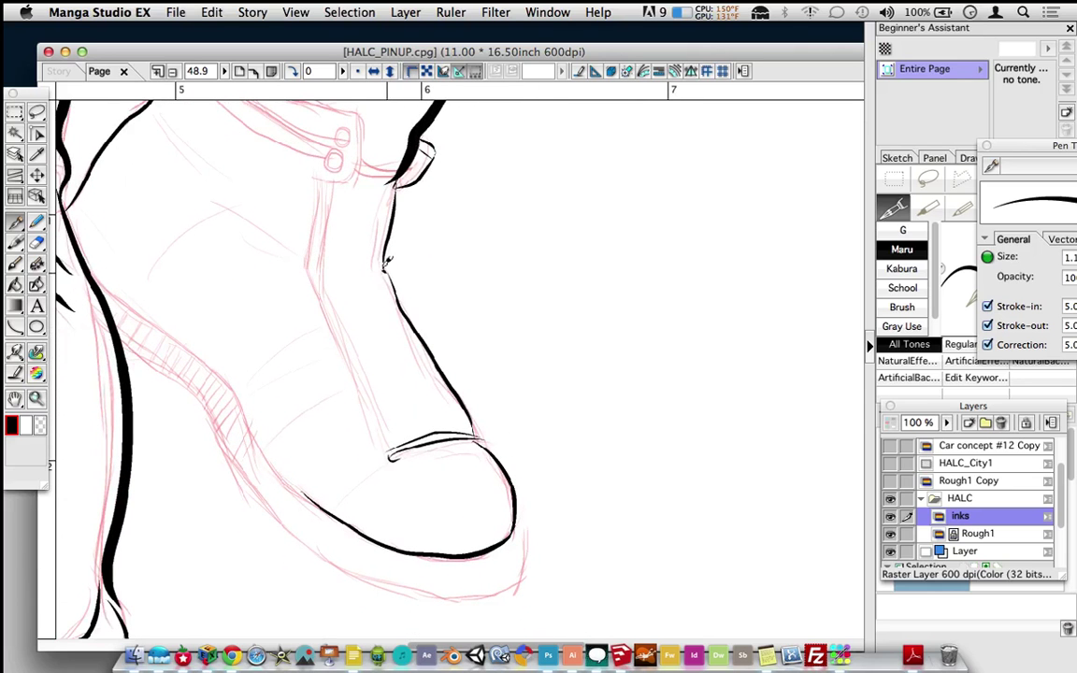
pyautogui.moveTo(393, 185)
pyautogui.mouseDown()
pyautogui.moveTo(384, 241)
pyautogui.moveTo(398, 273)
pyautogui.mouseUp()
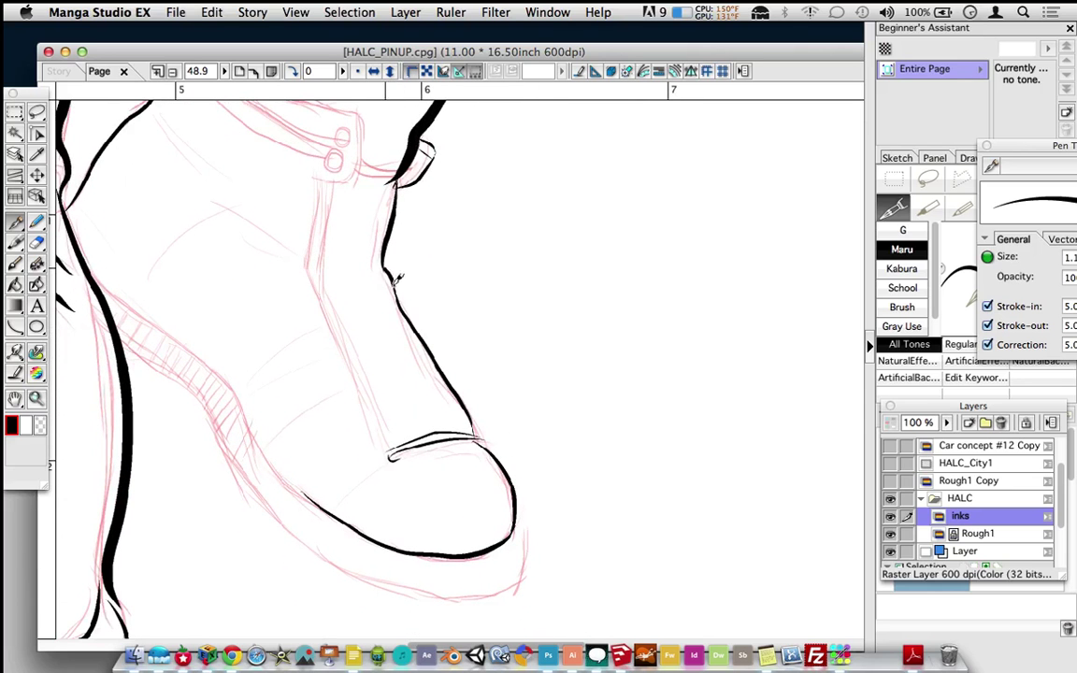
# - Ink the raised boot's thick sole, covering its toe end, the underside and the upper edge back to the front leg
pyautogui.scroll(-5, 507, 281)
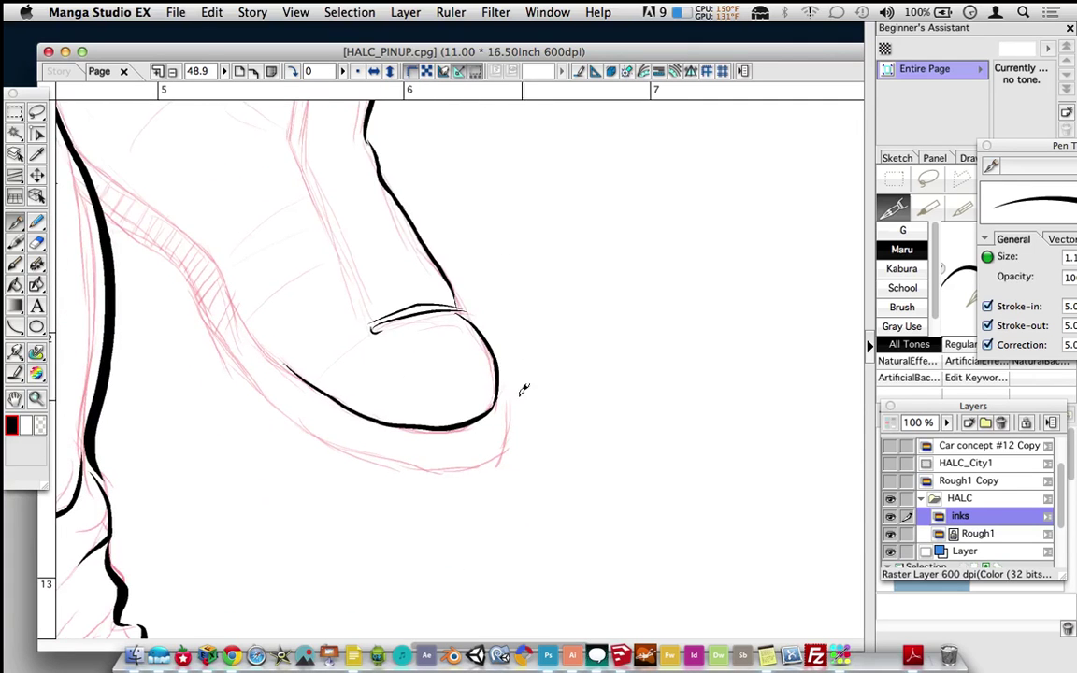
pyautogui.moveTo(506, 391); pyautogui.dragTo(494, 464)
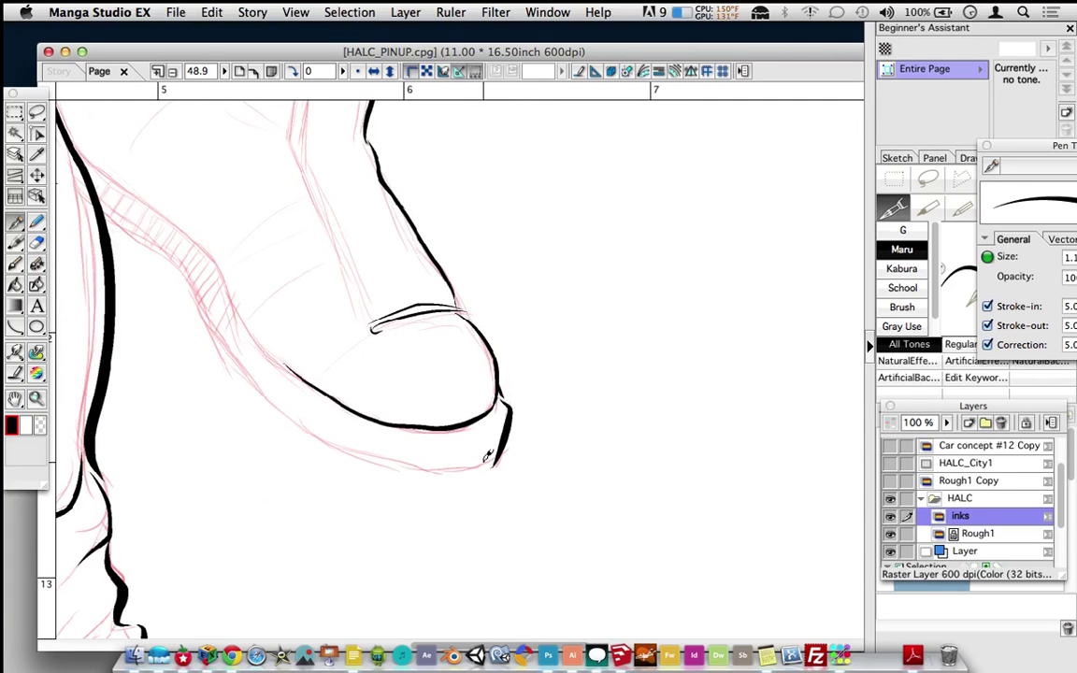
pyautogui.moveTo(265, 400)
pyautogui.mouseDown()
pyautogui.moveTo(380, 451)
pyautogui.moveTo(496, 458)
pyautogui.mouseUp()
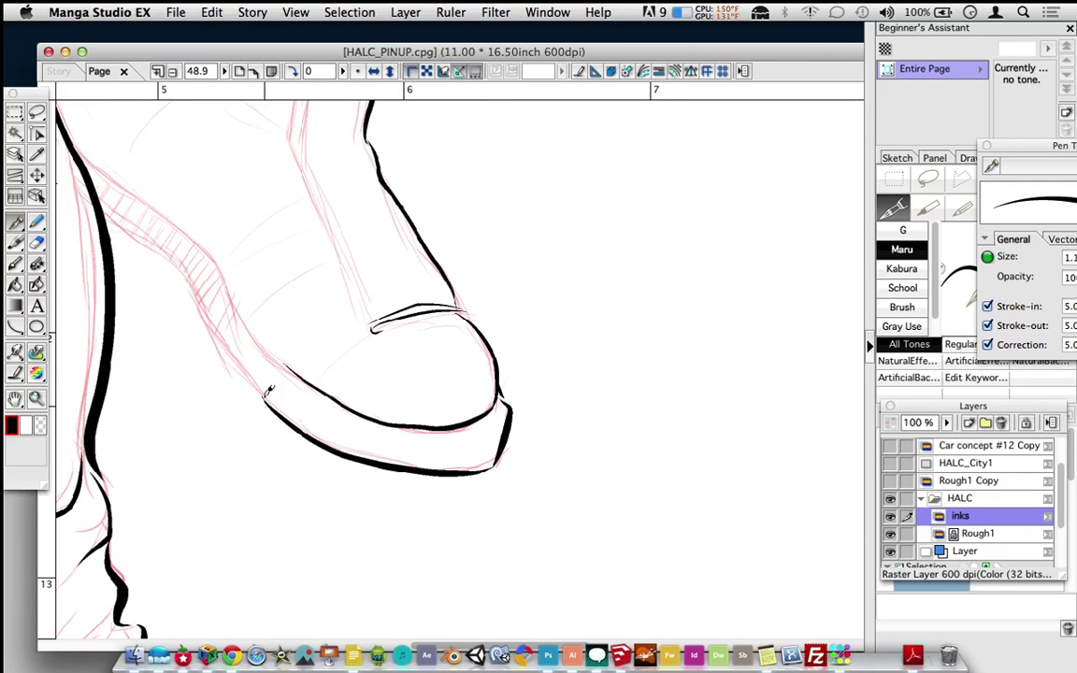
pyautogui.moveTo(107, 224)
pyautogui.mouseDown()
pyautogui.moveTo(176, 257)
pyautogui.moveTo(262, 388)
pyautogui.mouseUp()
pyautogui.moveTo(225, 295); pyautogui.dragTo(300, 376)
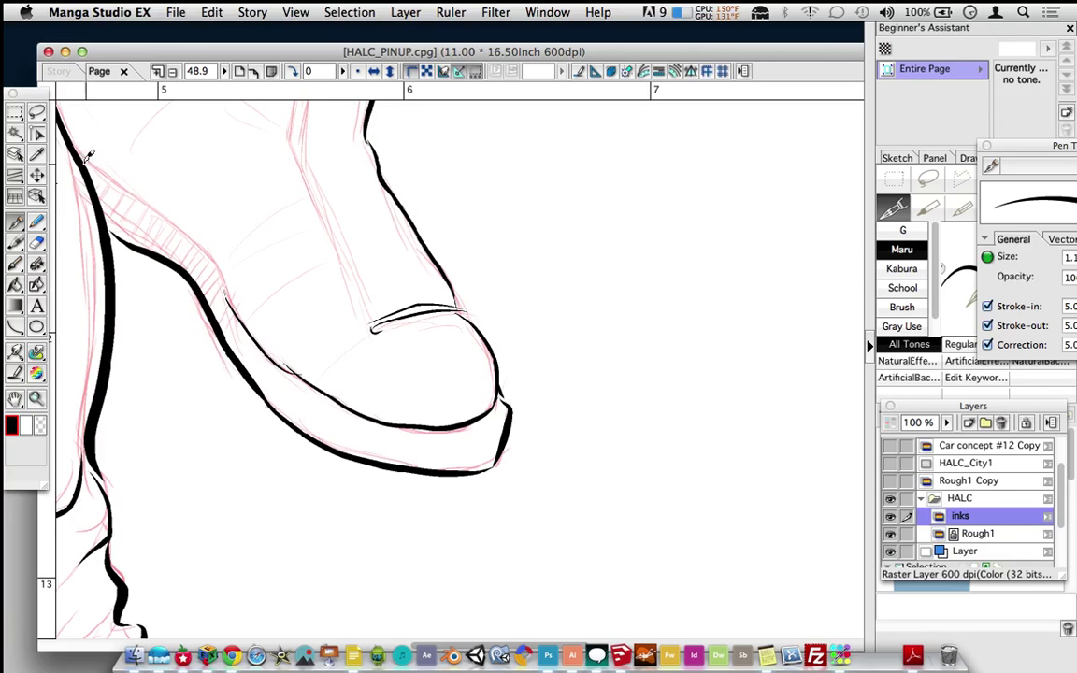
pyautogui.moveTo(107, 161)
pyautogui.mouseDown()
pyautogui.moveTo(210, 247)
pyautogui.moveTo(287, 384)
pyautogui.mouseUp()
pyautogui.moveTo(427, 260); pyautogui.dragTo(453, 486)
pyautogui.moveTo(505, 230); pyautogui.dragTo(543, 304)
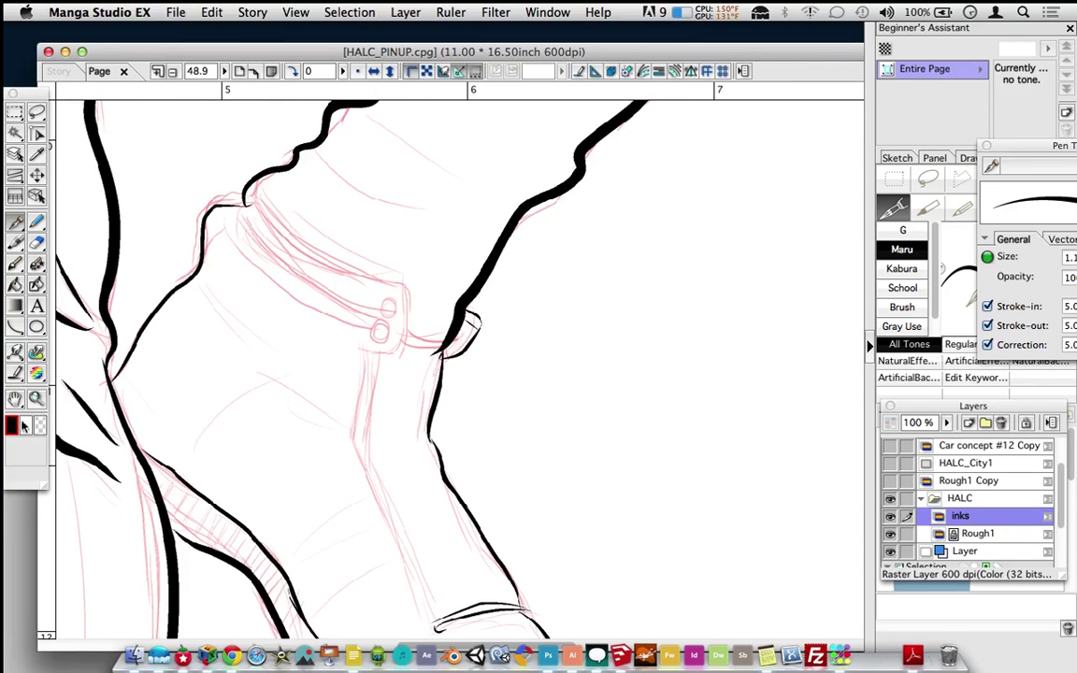
pyautogui.click(36, 399)
pyautogui.keyDown('alt'); pyautogui.click(222, 324); pyautogui.keyUp('alt')
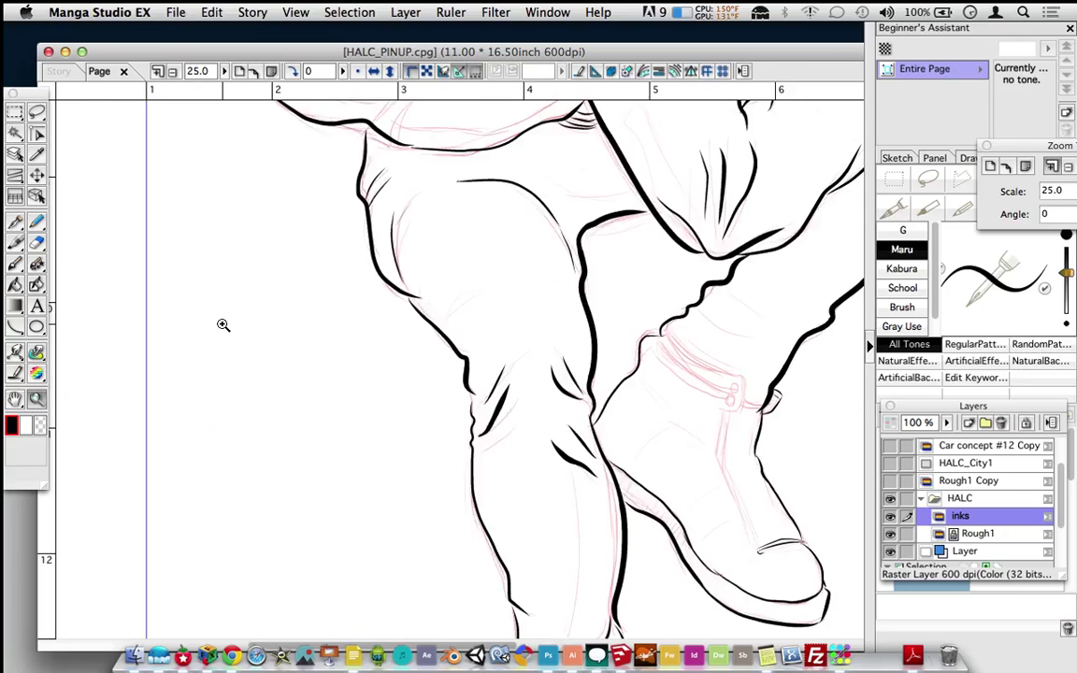